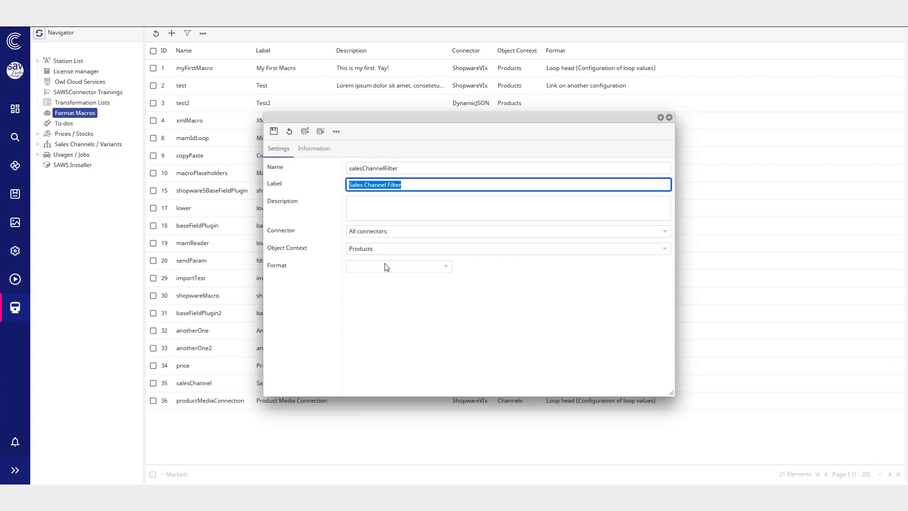
Step: Set the salesChannelFilter macro's format to "Send value of the SC::Sales Channel table"
{"action": "left_click", "coordinate": [382, 267]}
{"action": "type", "text": "sales"}
{"action": "key", "text": "Return"}
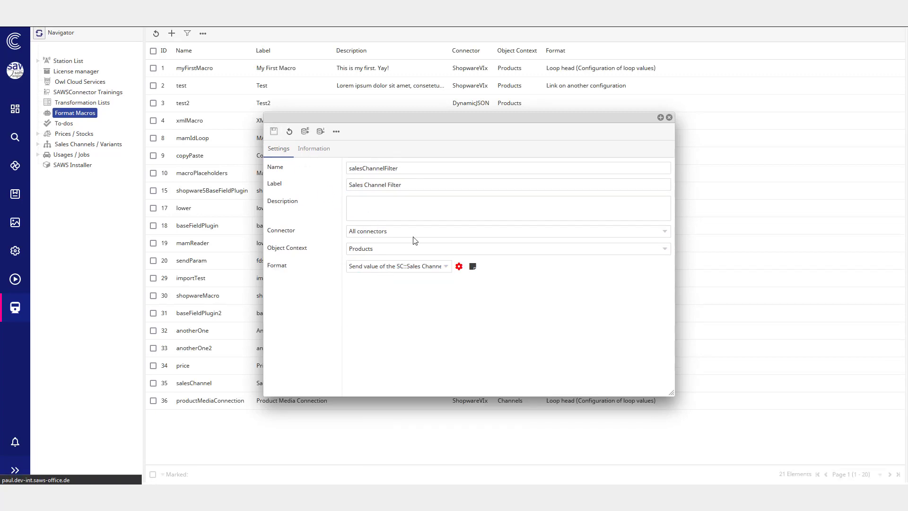
Step: In the format settings, export the ScchannelID column and set the channel fixed instead of loading it from the language datamap
{"action": "left_click", "coordinate": [458, 267]}
{"action": "left_click", "coordinate": [461, 242]}
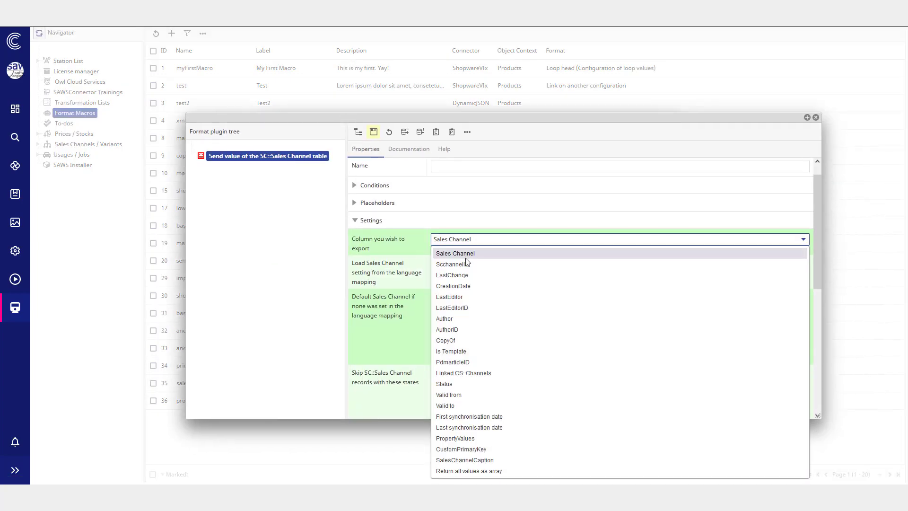
{"action": "left_click", "coordinate": [468, 266]}
{"action": "left_click", "coordinate": [550, 267]}
{"action": "left_click", "coordinate": [550, 277]}
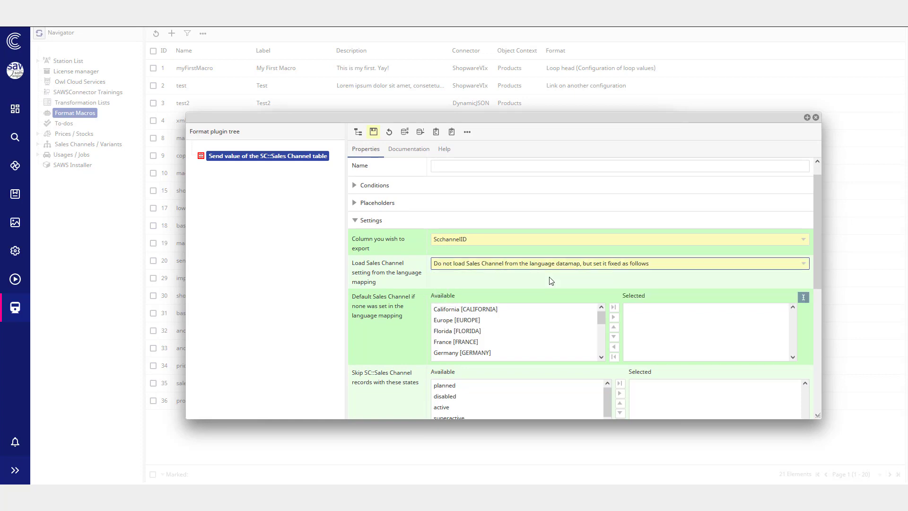
Step: Set the default Sales Channel to {macro:salesChannel}
{"action": "left_click", "coordinate": [806, 299]}
{"action": "left_click", "coordinate": [466, 298]}
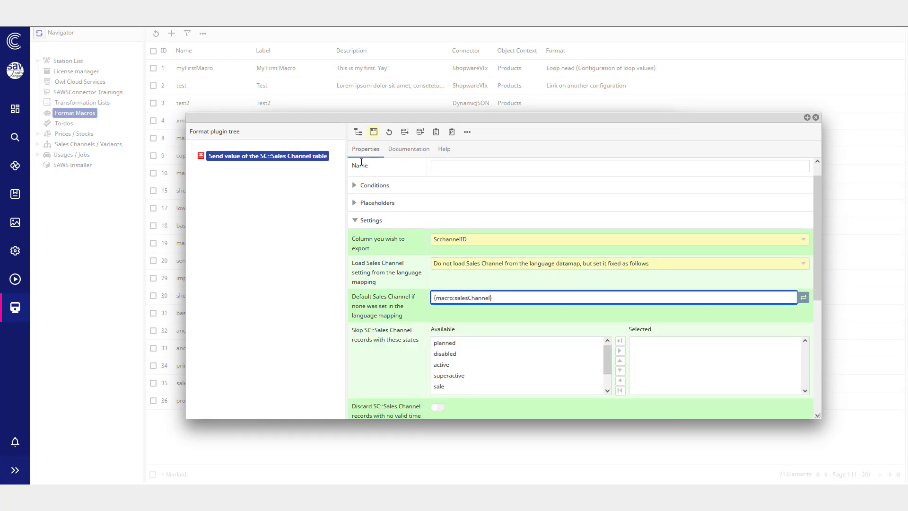
Step: Skip Sales Channel records in every state except active, save, and enable discarding records with no valid time frame
{"action": "scroll", "coordinate": [410, 330], "scroll_direction": "down", "scroll_amount": 1}
{"action": "left_click", "coordinate": [619, 293]}
{"action": "scroll", "coordinate": [520, 326], "scroll_direction": "down", "scroll_amount": 1}
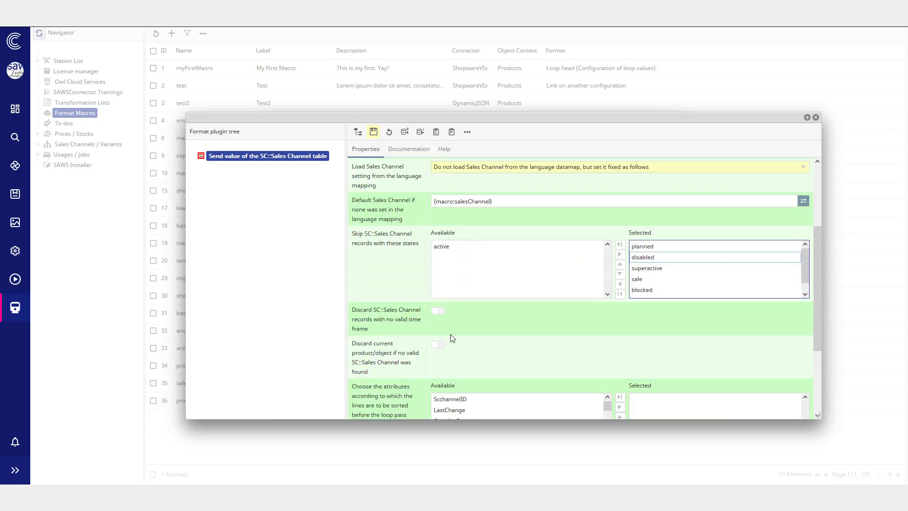
{"action": "left_click", "coordinate": [373, 134]}
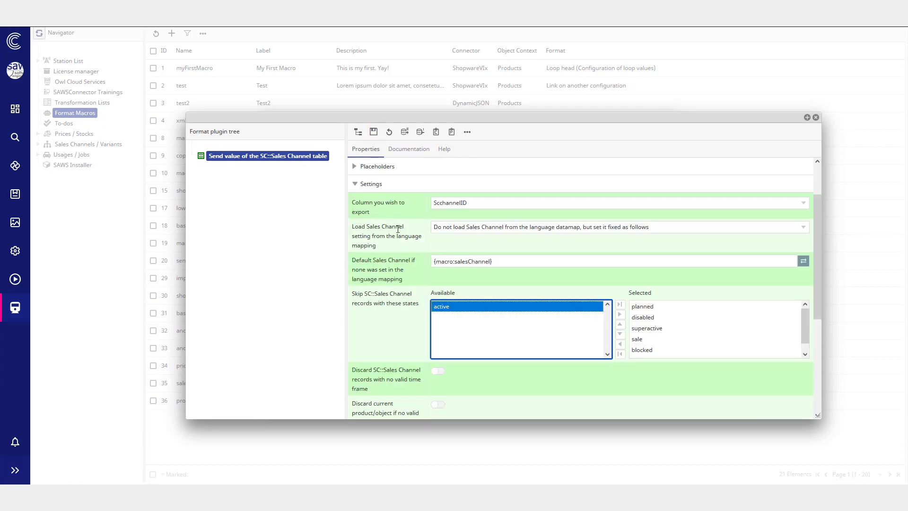
{"action": "left_click", "coordinate": [436, 370]}
{"action": "scroll", "coordinate": [394, 259], "scroll_direction": "down", "scroll_amount": 1}
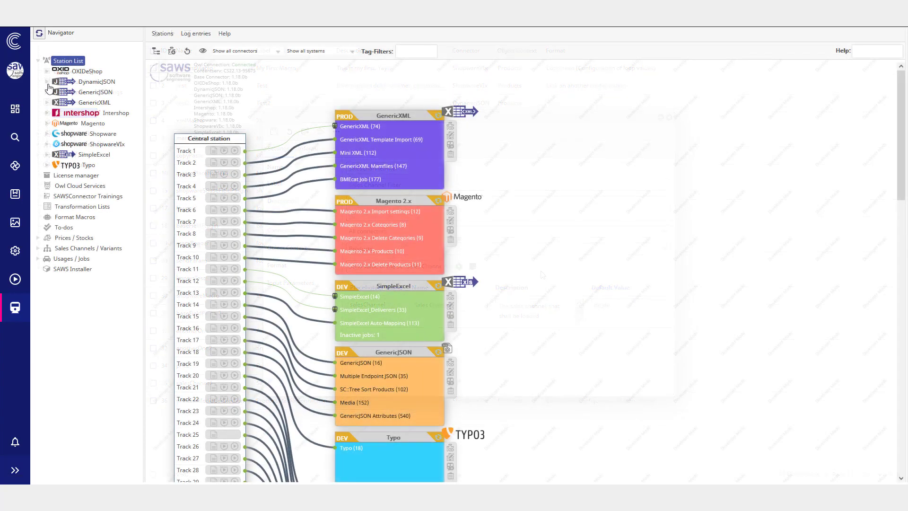
Step: Open the Products datamap mapping of the DynamicJSON station
{"action": "right_click", "coordinate": [95, 114]}
{"action": "left_click", "coordinate": [119, 127]}
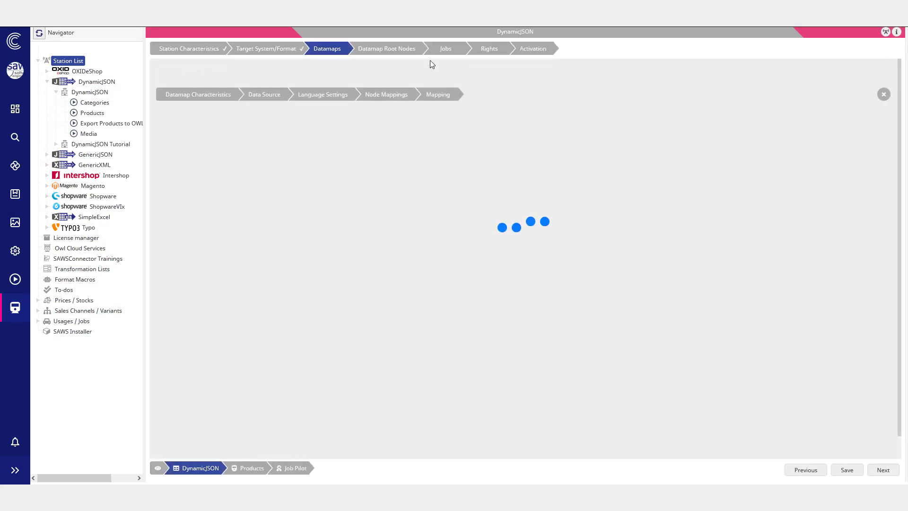
{"action": "left_click", "coordinate": [440, 73]}
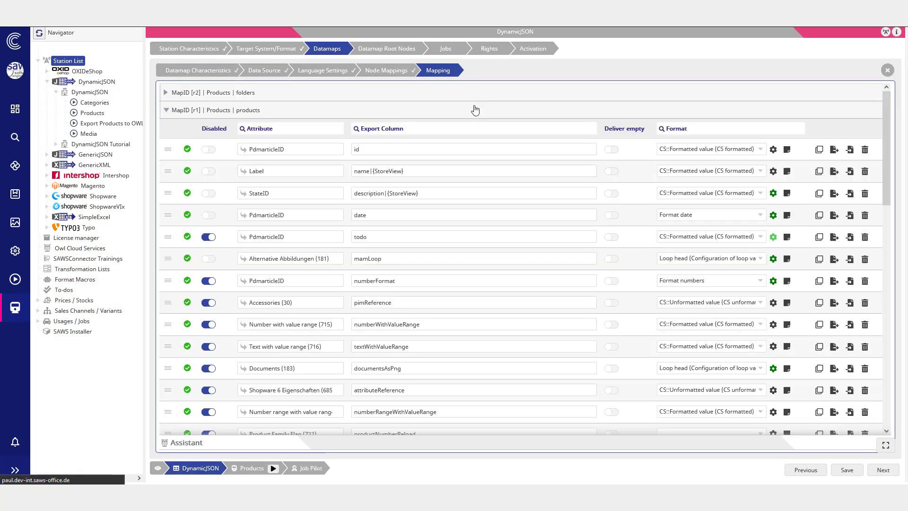
Step: Add a new mapping row with export column salesChannel and attribute PdmarticleID
{"action": "scroll", "coordinate": [393, 242], "scroll_direction": "down", "scroll_amount": 14}
{"action": "left_click", "coordinate": [166, 417]}
{"action": "left_click", "coordinate": [389, 419]}
{"action": "type", "text": "salesChanne"}
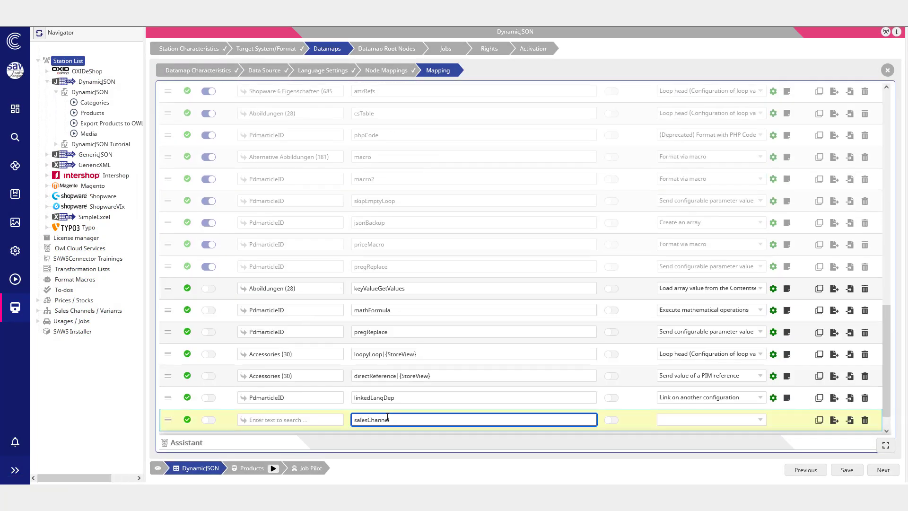
{"action": "left_click", "coordinate": [263, 419]}
{"action": "type", "text": "Pdm"}
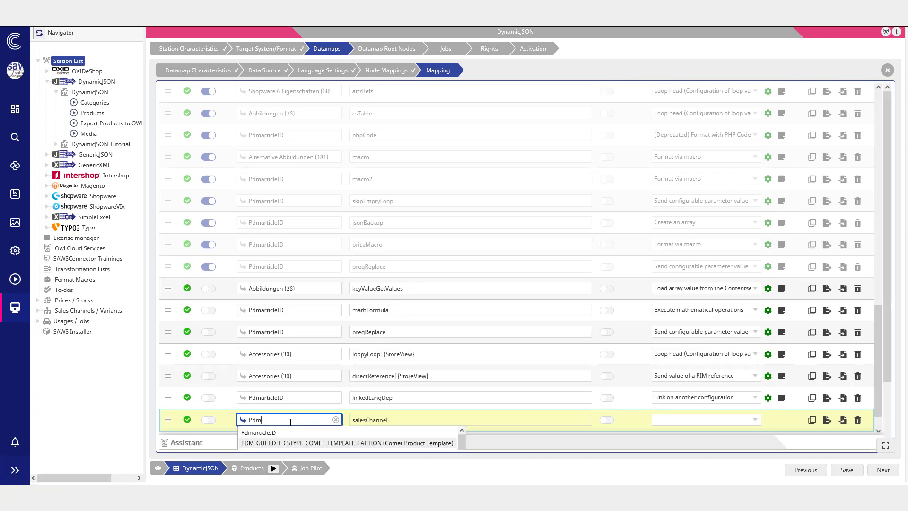
{"action": "left_click", "coordinate": [289, 430]}
Step: Set the new row's format to Format via macro and save the mapping
{"action": "left_click", "coordinate": [698, 420]}
{"action": "type", "text": "mac"}
{"action": "key", "text": "Return"}
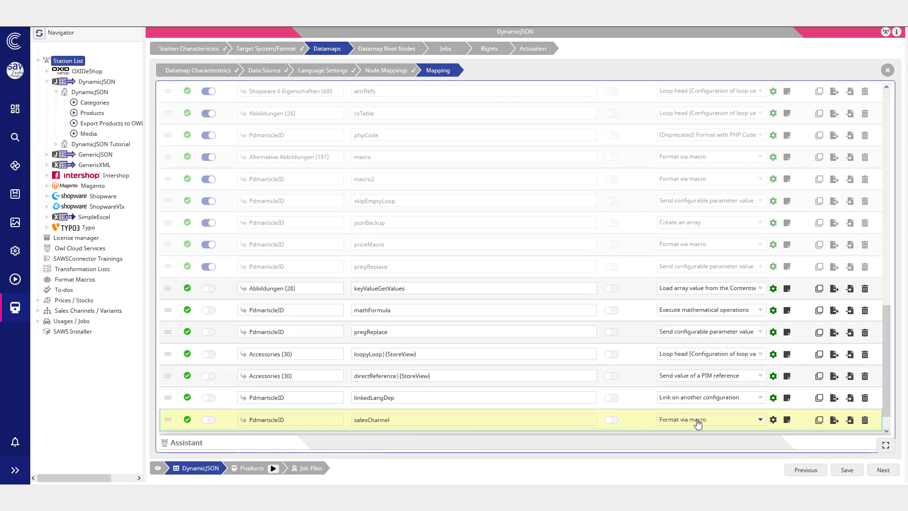
{"action": "left_click", "coordinate": [846, 470]}
Step: Configure the row's format with the salesChannelFilter macro and Sales Channel shop_de, then save
{"action": "left_click", "coordinate": [787, 420]}
{"action": "left_click", "coordinate": [437, 278]}
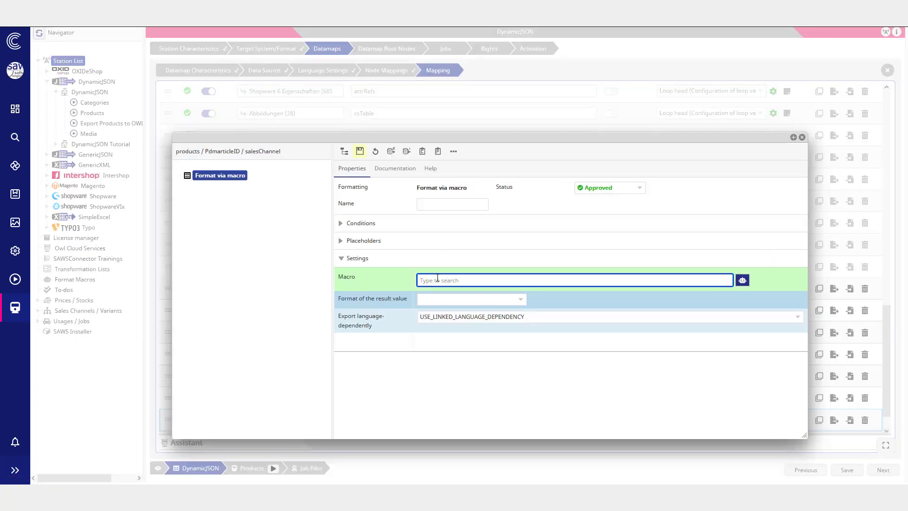
{"action": "left_click", "coordinate": [461, 312]}
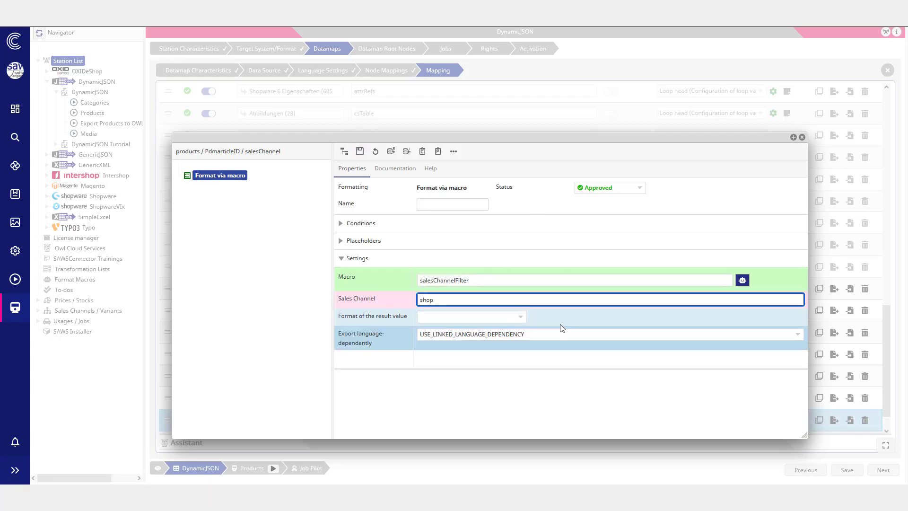
{"action": "left_click", "coordinate": [359, 151]}
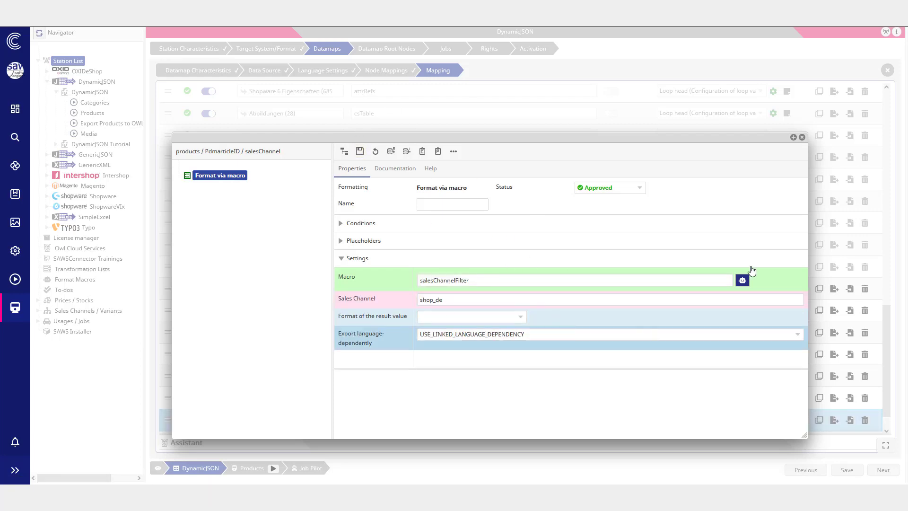
Step: Review the salesChannelFilter macro's input parameters, close it, and enter shopware as the Sales Channel
{"action": "left_click", "coordinate": [741, 280]}
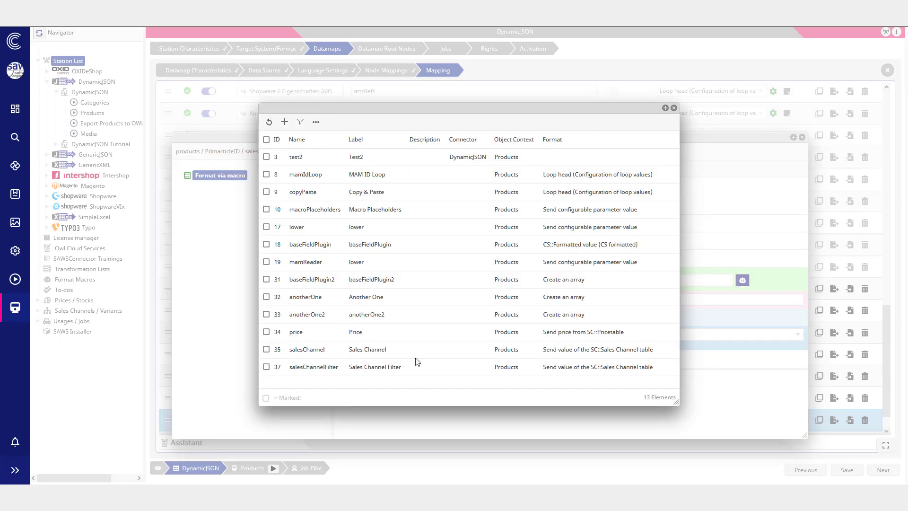
{"action": "double_click", "coordinate": [416, 362]}
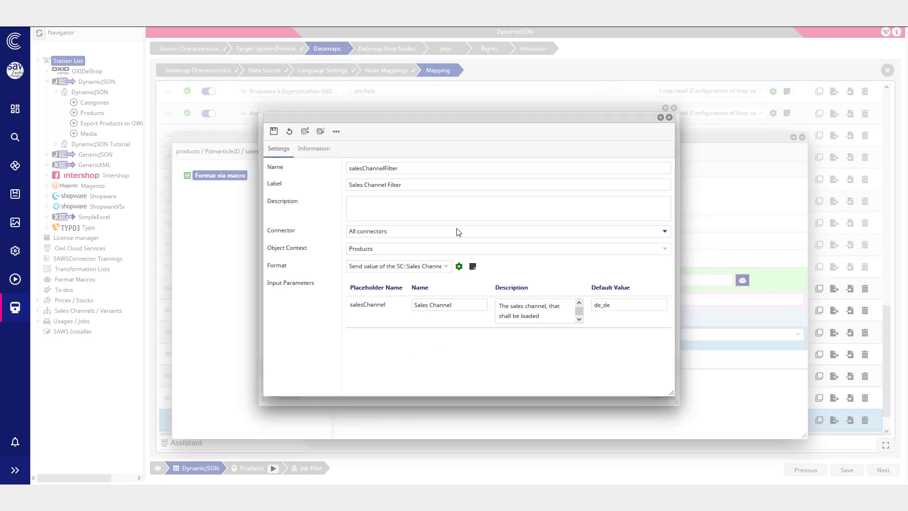
{"action": "left_click", "coordinate": [669, 117]}
{"action": "left_click", "coordinate": [674, 108]}
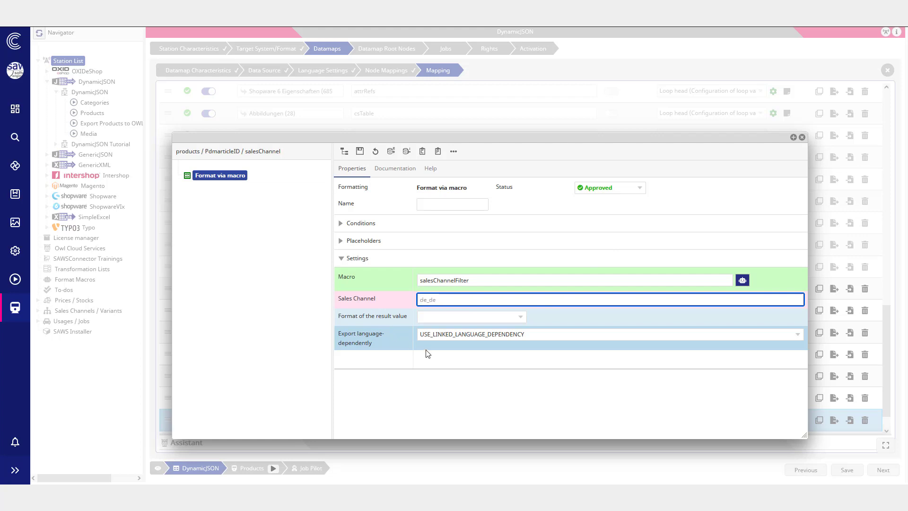
{"action": "type", "text": "shopware"}
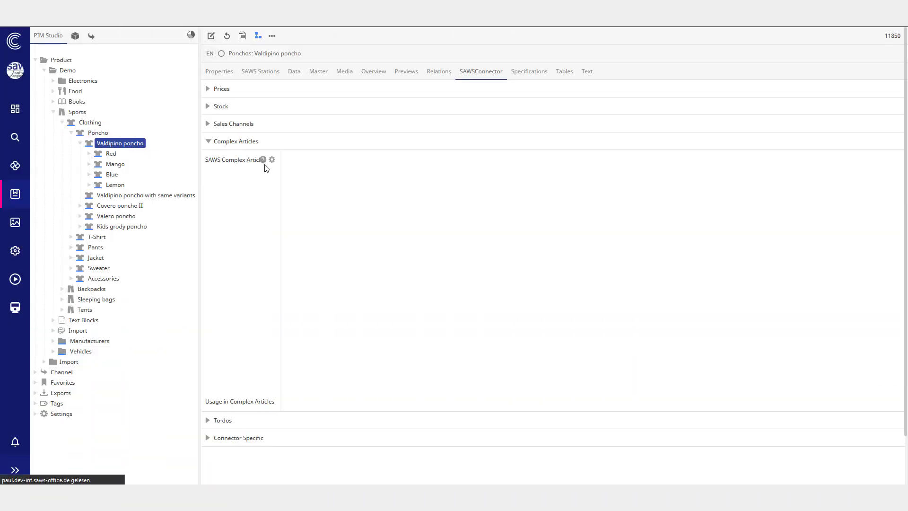
Step: Open the SAWSConnectorLinkTypes value list under Settings in PIM Studio
{"action": "scroll", "coordinate": [430, 237], "scroll_direction": "down", "scroll_amount": 5}
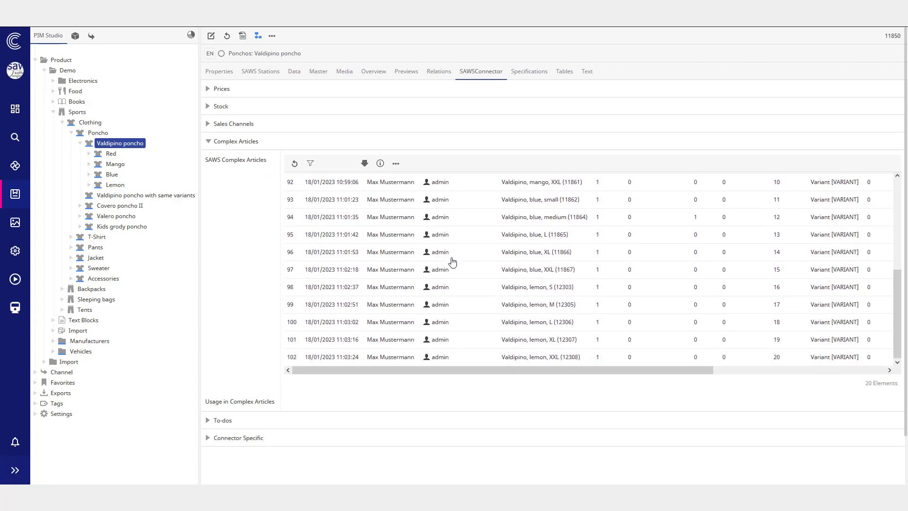
{"action": "scroll", "coordinate": [454, 262], "scroll_direction": "up", "scroll_amount": 5}
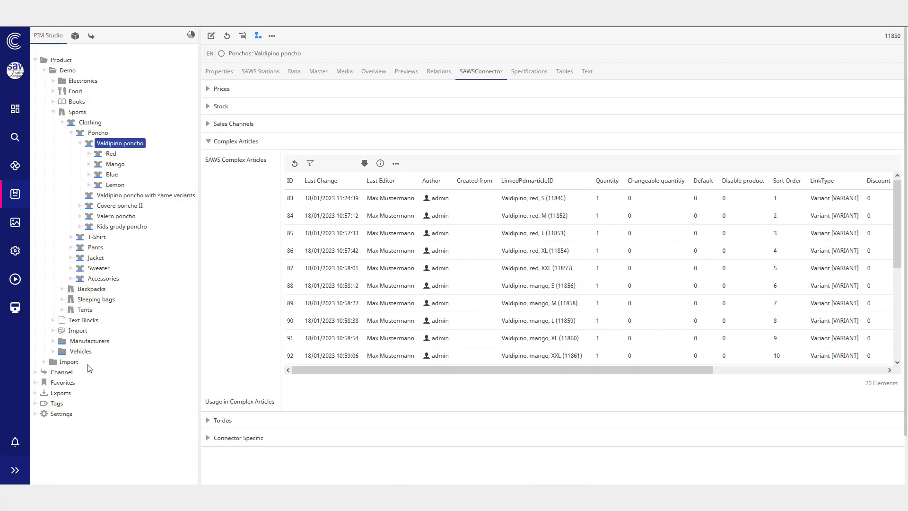
{"action": "left_click", "coordinate": [35, 415]}
{"action": "scroll", "coordinate": [127, 395], "scroll_direction": "down", "scroll_amount": 2}
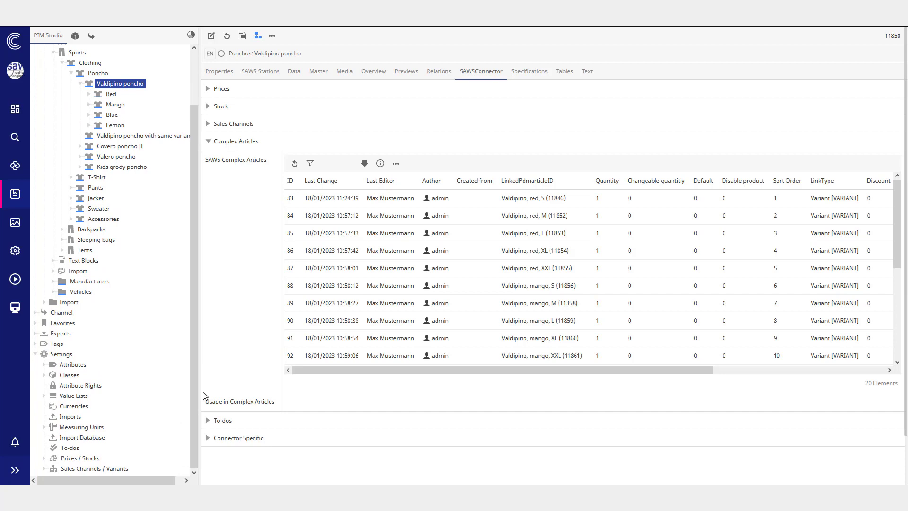
{"action": "left_click", "coordinate": [44, 395]}
{"action": "scroll", "coordinate": [52, 374], "scroll_direction": "down", "scroll_amount": 3}
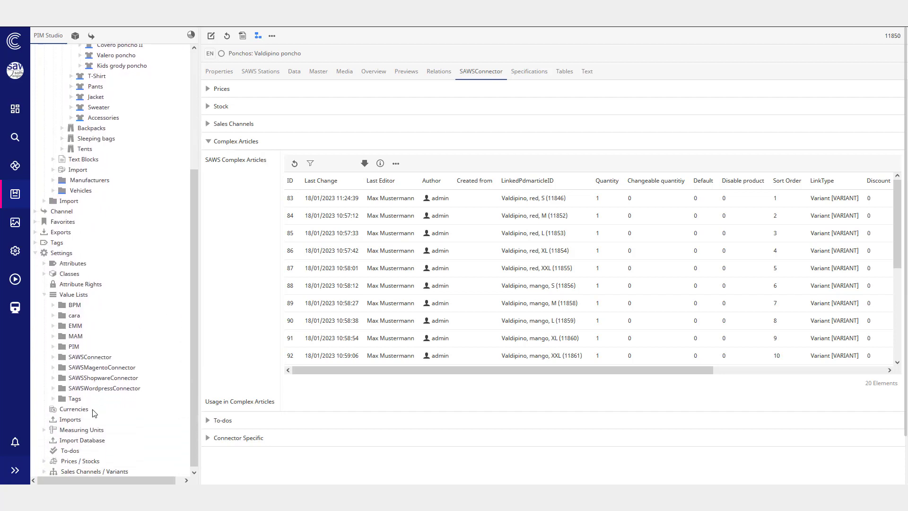
{"action": "left_click", "coordinate": [53, 354]}
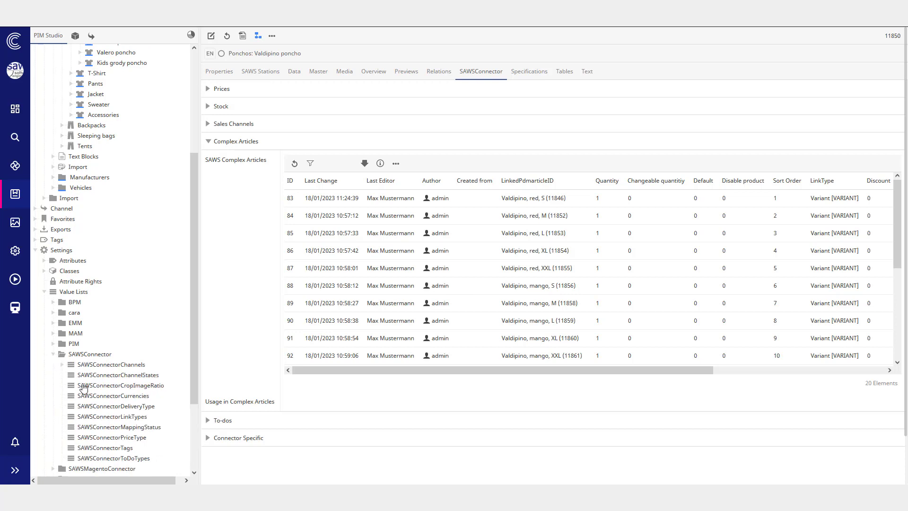
{"action": "left_click", "coordinate": [83, 418]}
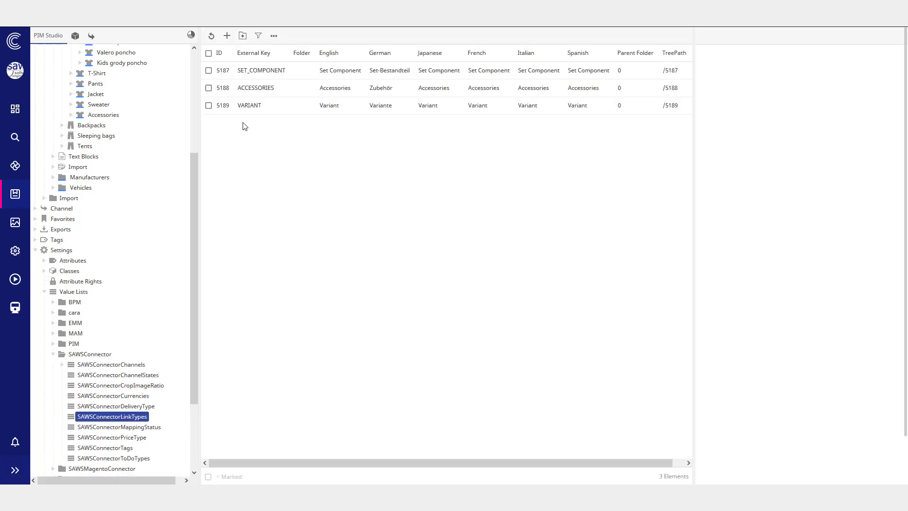
Step: Inspect the VARIANT and SET_COMPONENT link type entries
{"action": "left_click", "coordinate": [256, 112]}
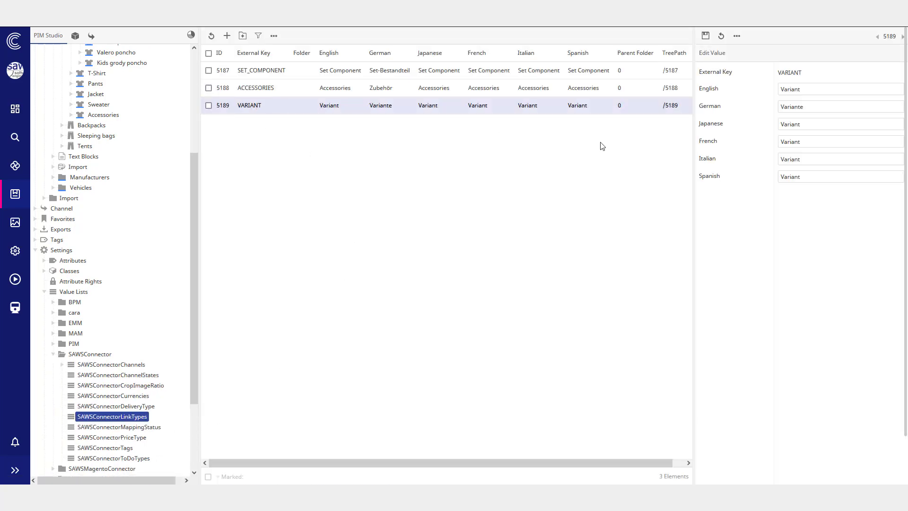
{"action": "left_click_drag", "start_coordinate": [692, 153], "coordinate": [659, 158]}
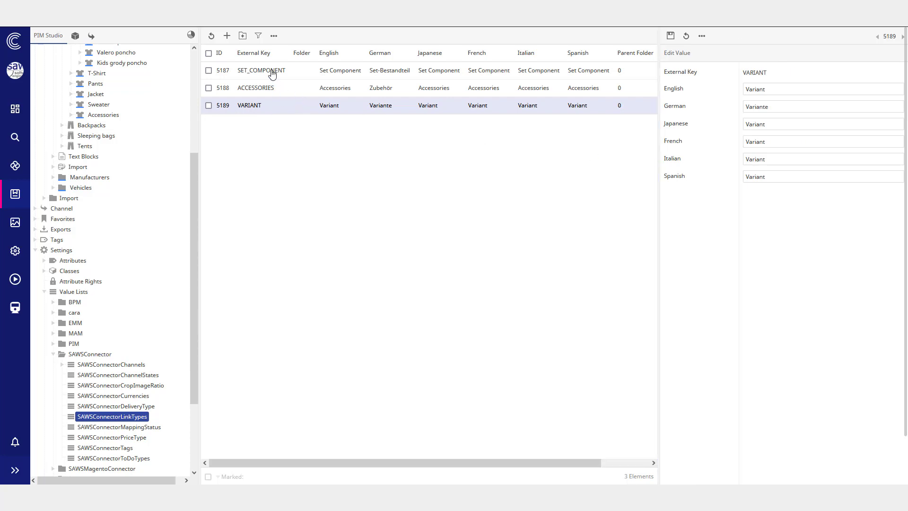
{"action": "left_click", "coordinate": [273, 73]}
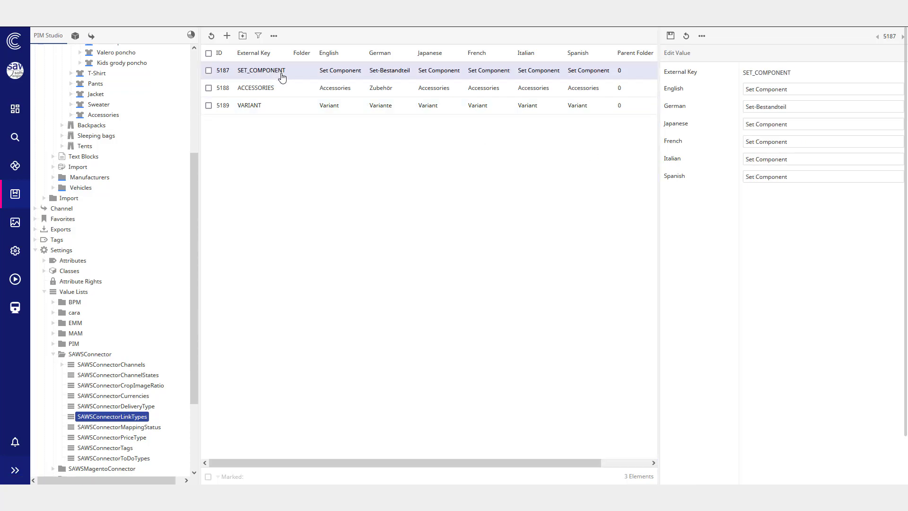
Step: Open the Valdipino, red, S product for editing
{"action": "scroll", "coordinate": [161, 154], "scroll_direction": "up", "scroll_amount": 3}
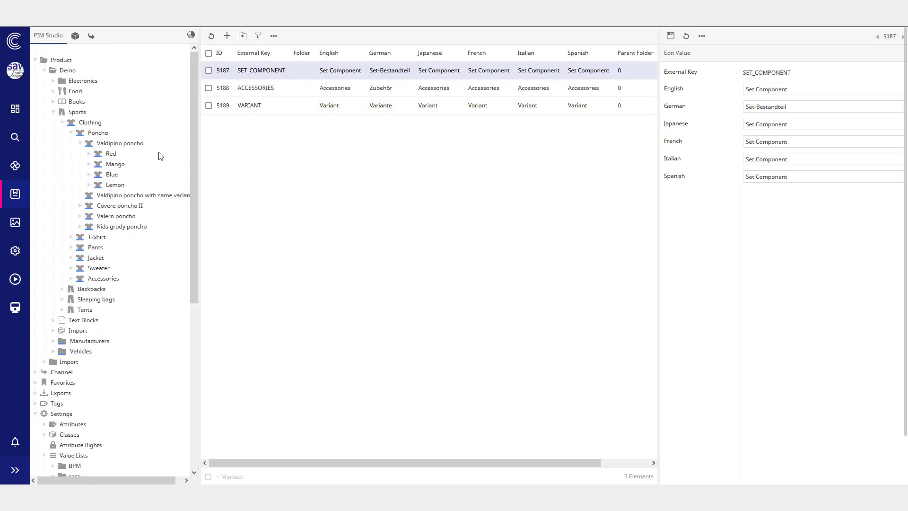
{"action": "left_click", "coordinate": [110, 154]}
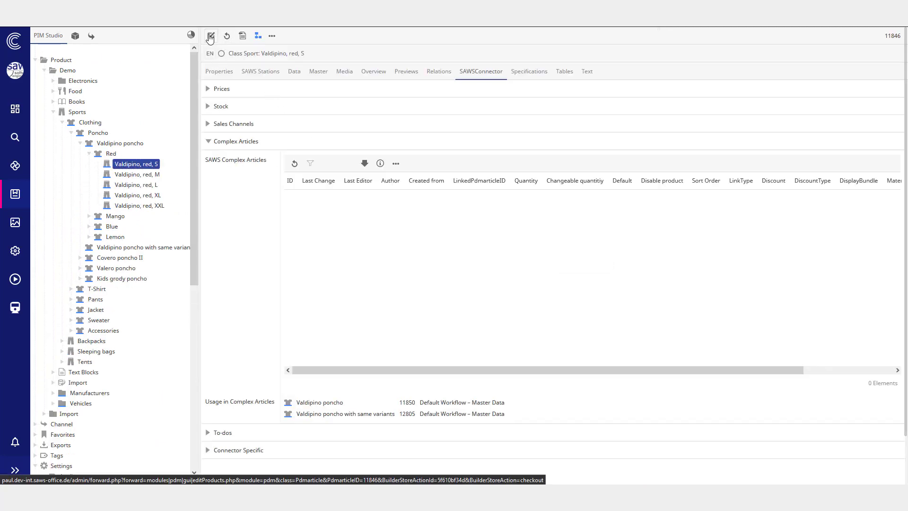
{"action": "left_click", "coordinate": [211, 36]}
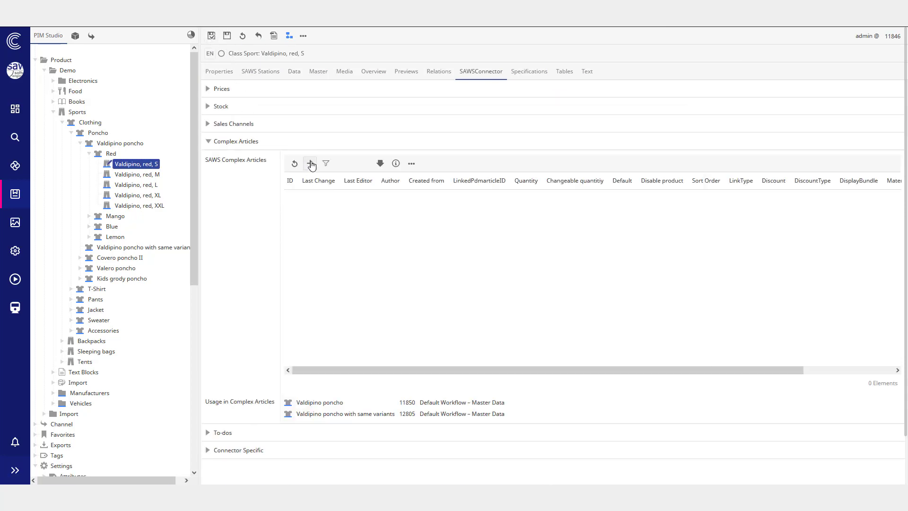
Step: Add a complex article entry with relation type Set Component and [Inheritance] removed from Material
{"action": "left_click", "coordinate": [310, 164]}
{"action": "scroll", "coordinate": [381, 226], "scroll_direction": "down", "scroll_amount": 1}
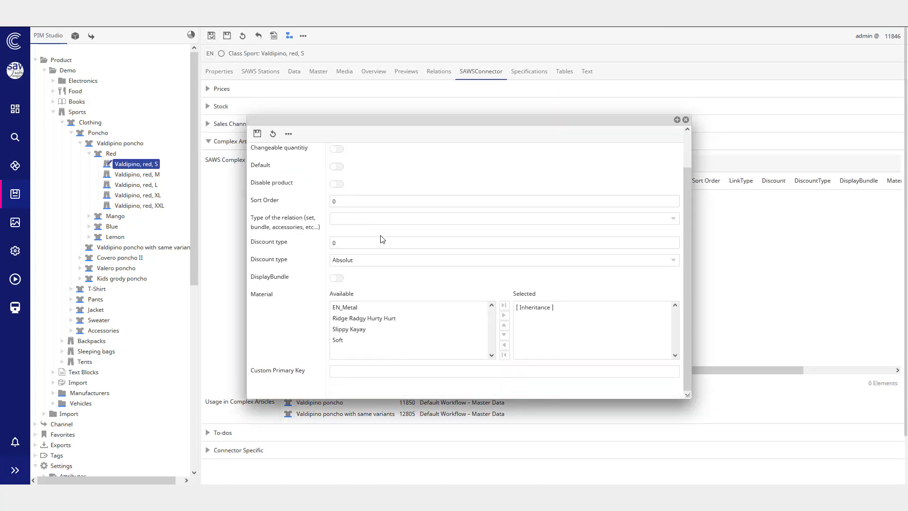
{"action": "double_click", "coordinate": [534, 307]}
{"action": "left_click", "coordinate": [358, 222]}
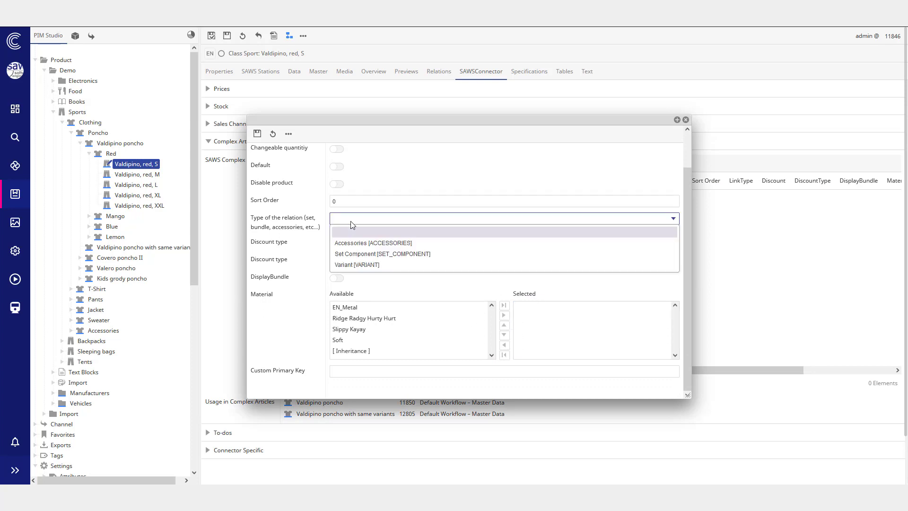
{"action": "left_click", "coordinate": [363, 254]}
Step: Browse the Demo product folder to choose a linked product for the Set Component complex article entry
{"action": "scroll", "coordinate": [348, 201], "scroll_direction": "up", "scroll_amount": 1}
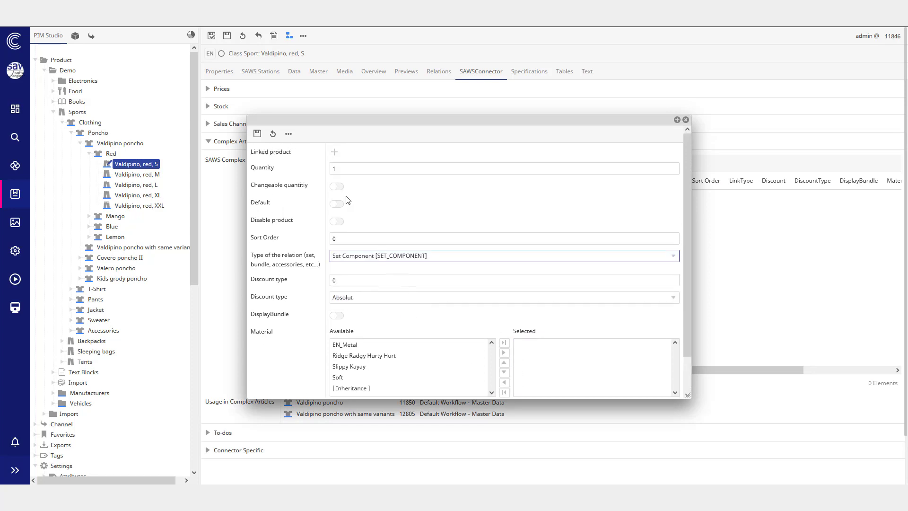
{"action": "left_click", "coordinate": [335, 154]}
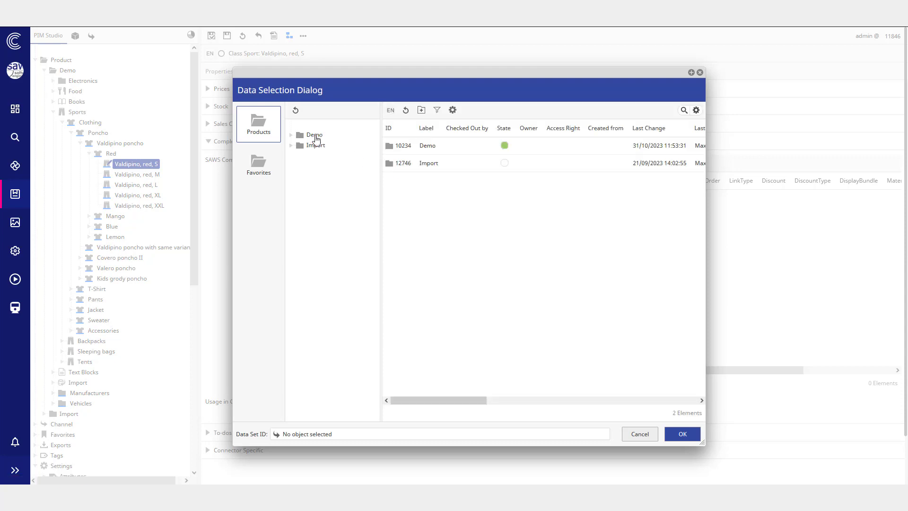
{"action": "double_click", "coordinate": [330, 148]}
{"action": "scroll", "coordinate": [471, 222], "scroll_direction": "down", "scroll_amount": 1}
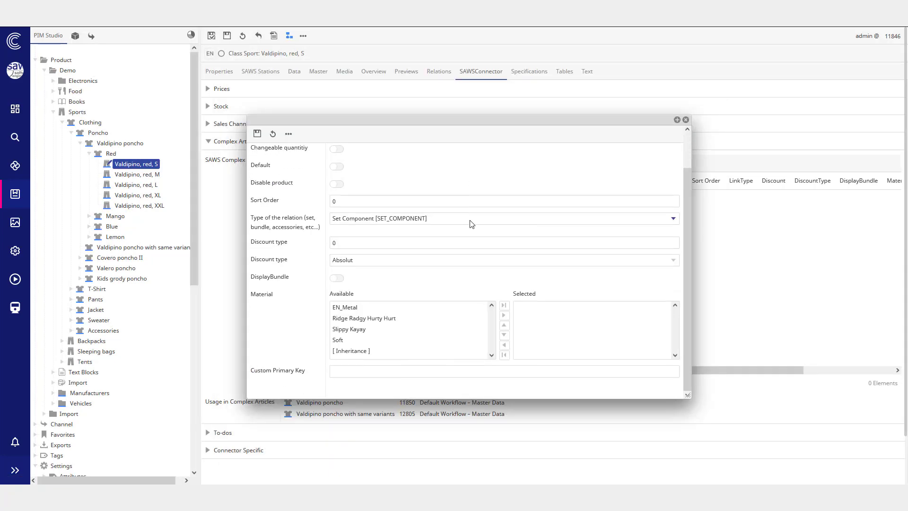
{"action": "left_click", "coordinate": [381, 219]}
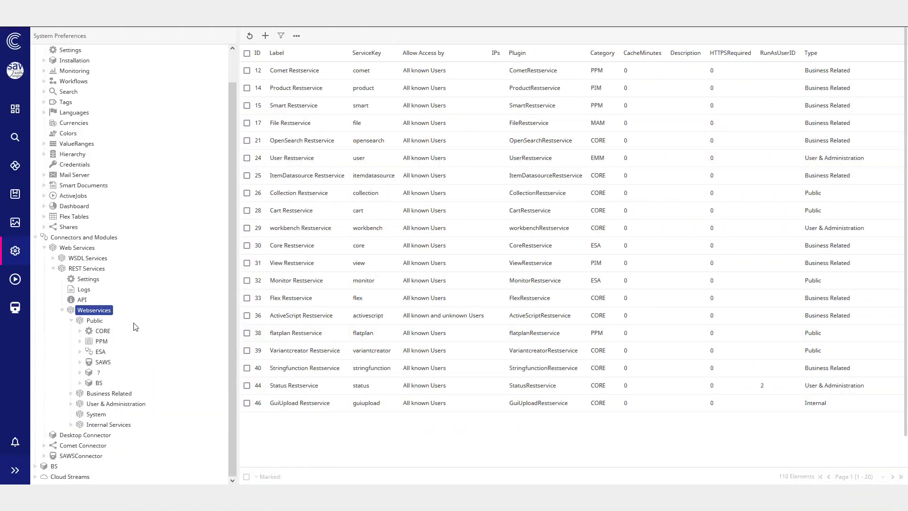
Step: Open the SCApiApp Restservice and execute its directory GET test with sales-channel/fc83da98
{"action": "left_click", "coordinate": [80, 362]}
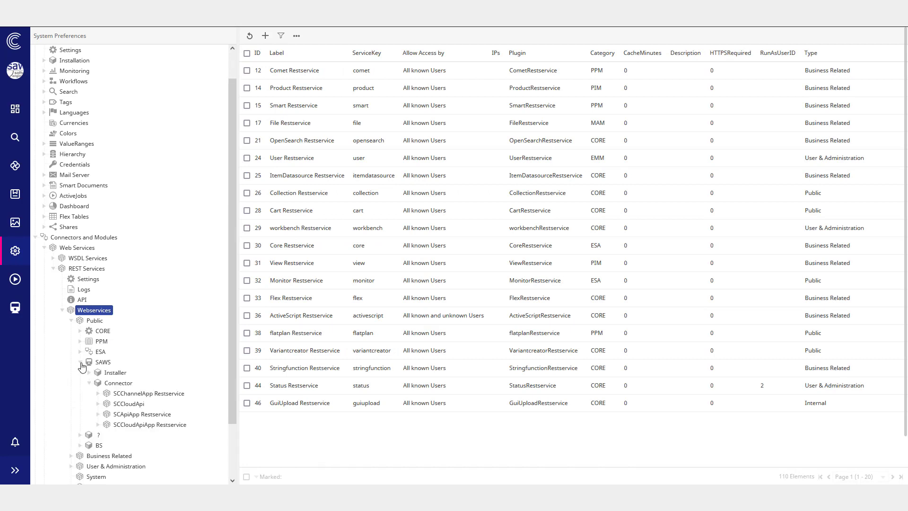
{"action": "double_click", "coordinate": [141, 414]}
{"action": "scroll", "coordinate": [150, 378], "scroll_direction": "down", "scroll_amount": 2}
{"action": "left_click", "coordinate": [145, 362]}
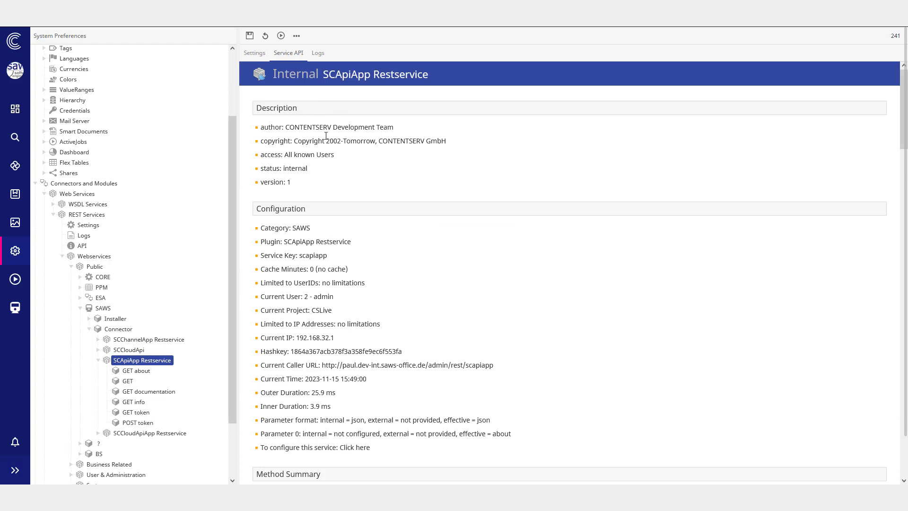
{"action": "scroll", "coordinate": [326, 136], "scroll_direction": "down", "scroll_amount": 12}
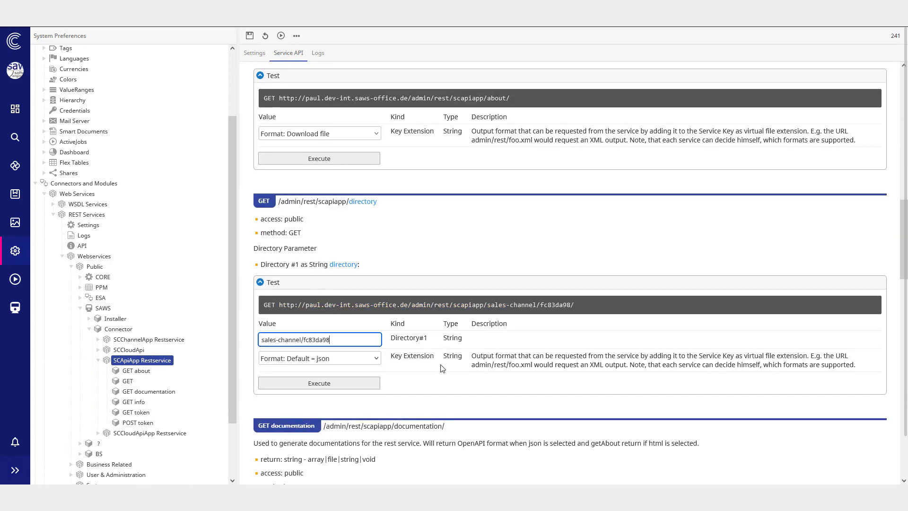
{"action": "left_click", "coordinate": [336, 385]}
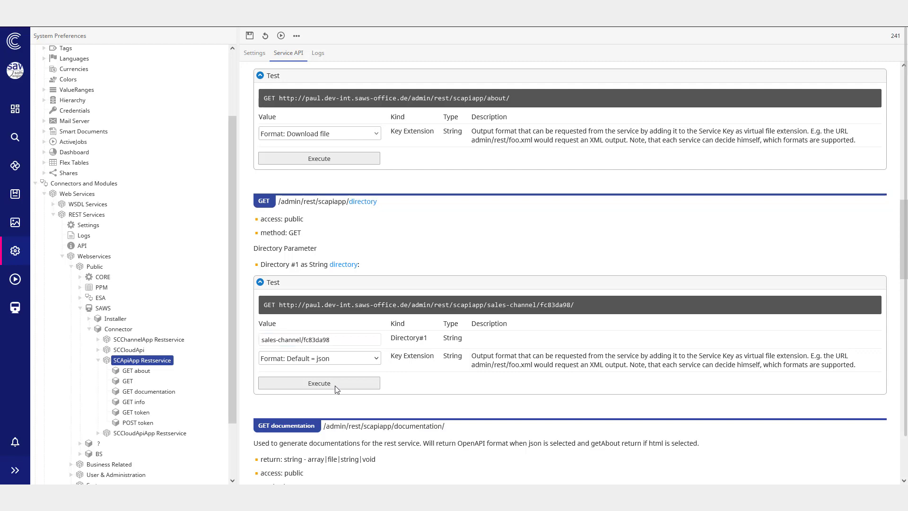
{"action": "scroll", "coordinate": [420, 385], "scroll_direction": "down", "scroll_amount": 3}
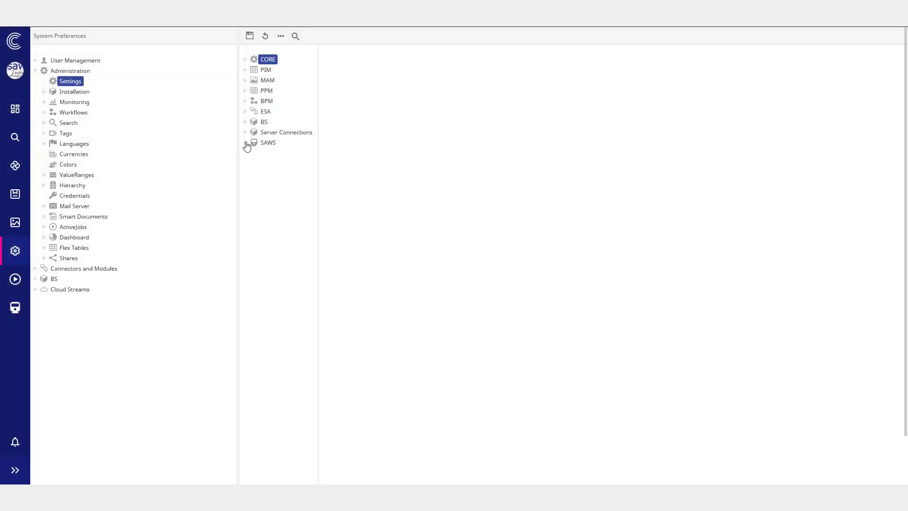
Step: Open the SAWS General settings and inspect the Global settings section
{"action": "left_click", "coordinate": [246, 143]}
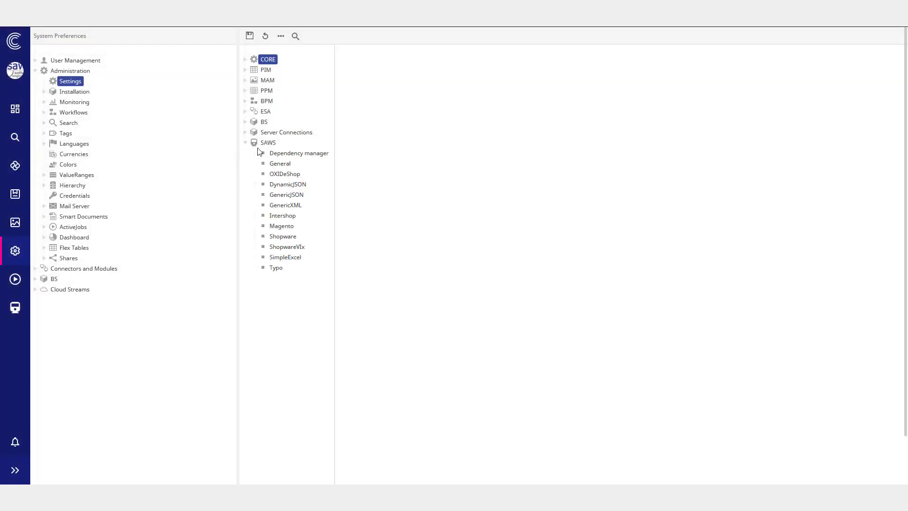
{"action": "left_click", "coordinate": [278, 164]}
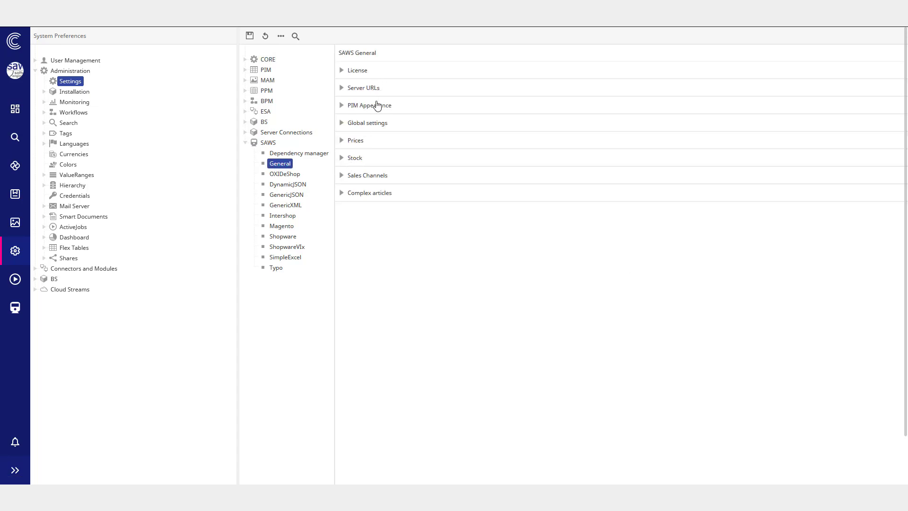
{"action": "left_click", "coordinate": [379, 123]}
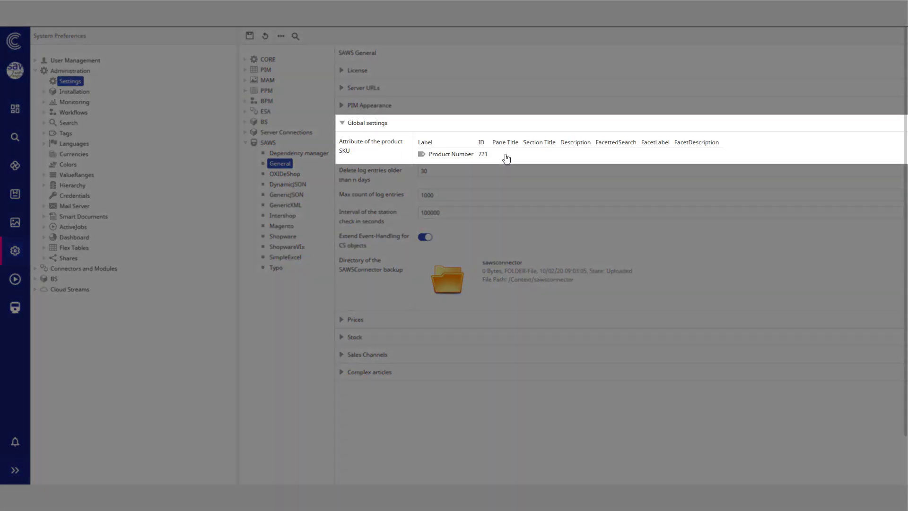
{"action": "left_click_drag", "start_coordinate": [430, 160], "coordinate": [405, 163]}
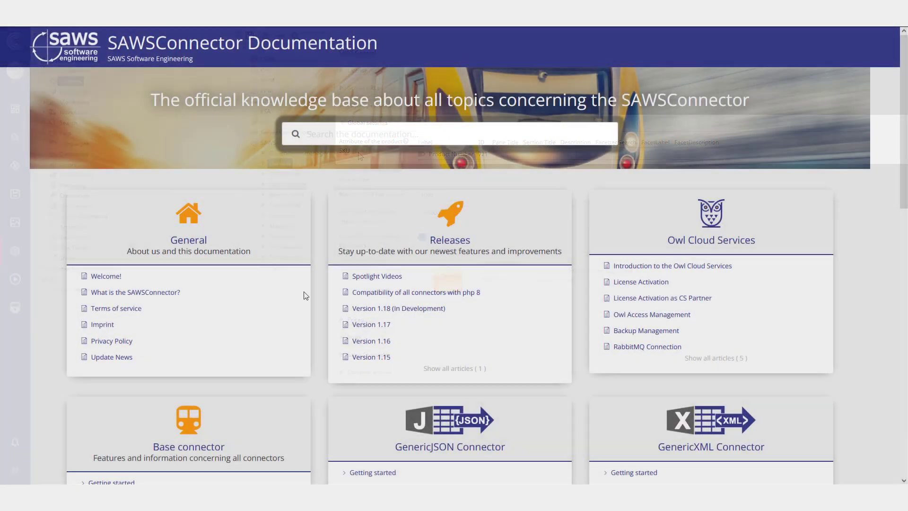
{"action": "scroll", "coordinate": [257, 307], "scroll_direction": "down", "scroll_amount": 3}
Step: Open the Base connector use case article on the REST Service API for SAWS Tables in the documentation
{"action": "scroll", "coordinate": [257, 305], "scroll_direction": "down", "scroll_amount": 1}
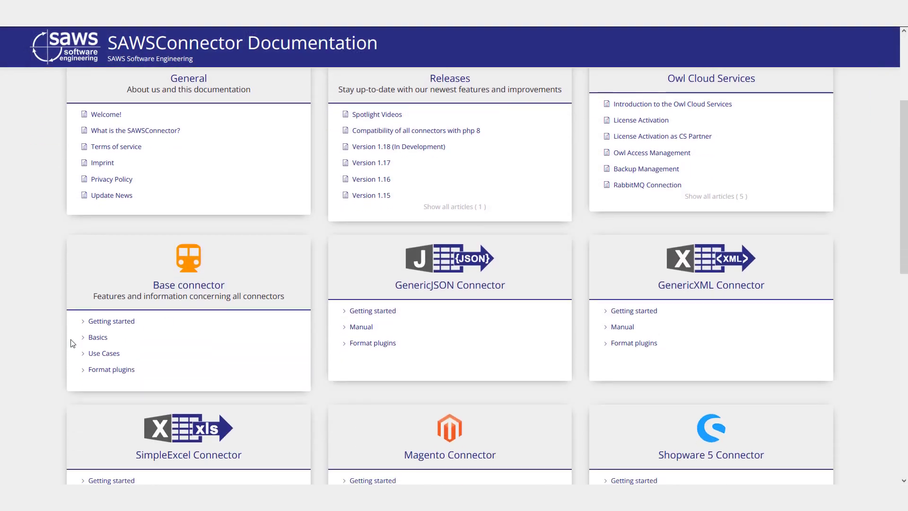
{"action": "left_click", "coordinate": [87, 355]}
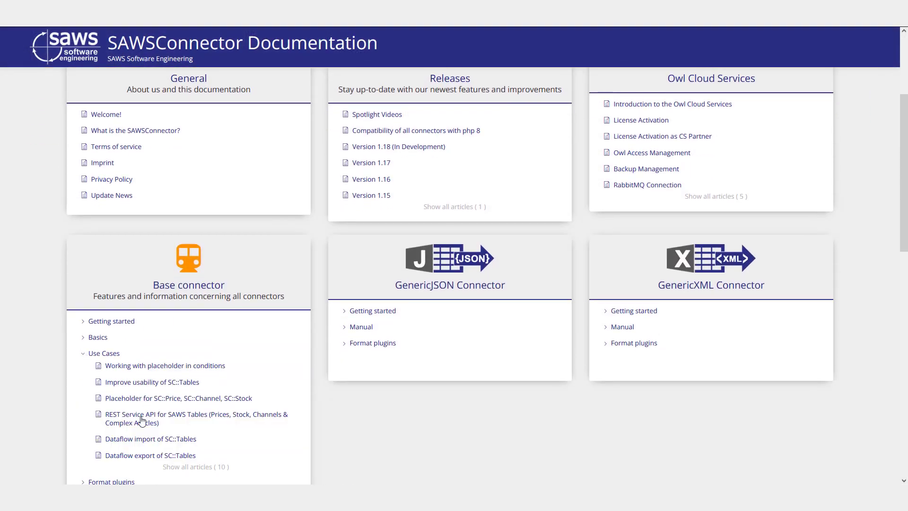
{"action": "left_click", "coordinate": [197, 419]}
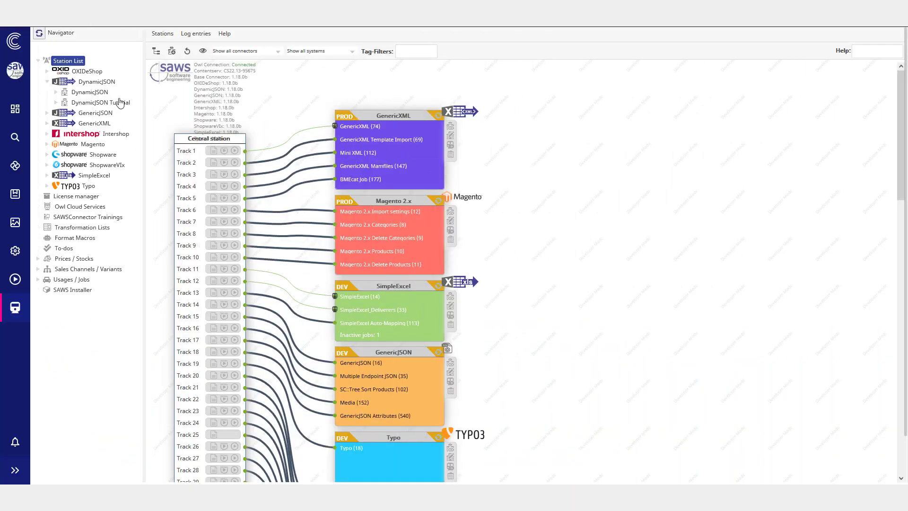
Step: Inspect the DynamicJSON station's AMQP transmitter password credential and the Credentials list in system preferences
{"action": "right_click", "coordinate": [88, 95]}
{"action": "left_click", "coordinate": [111, 113]}
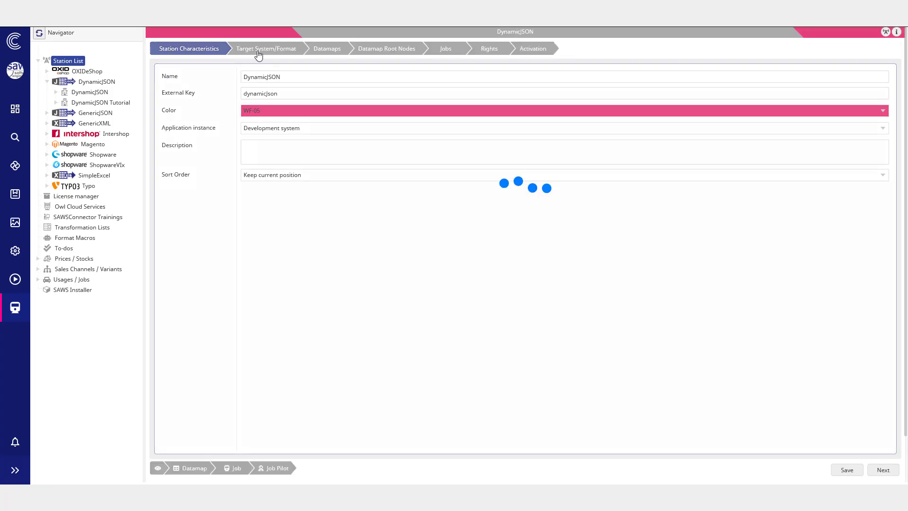
{"action": "left_click", "coordinate": [258, 52]}
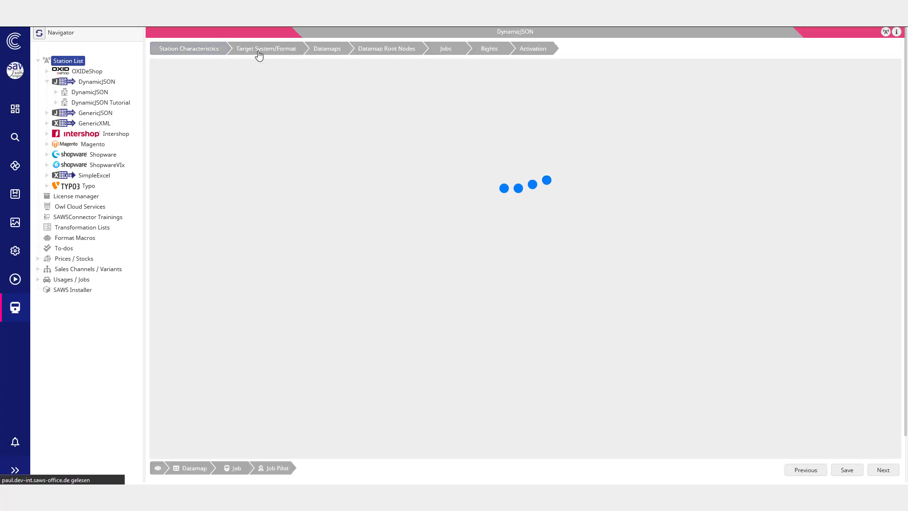
{"action": "scroll", "coordinate": [271, 163], "scroll_direction": "down", "scroll_amount": 5}
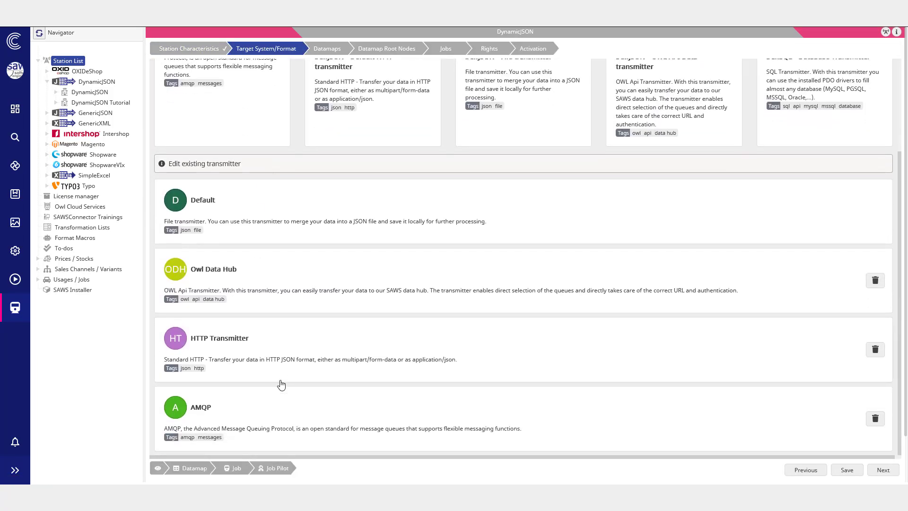
{"action": "left_click", "coordinate": [276, 419]}
{"action": "left_click", "coordinate": [284, 201]}
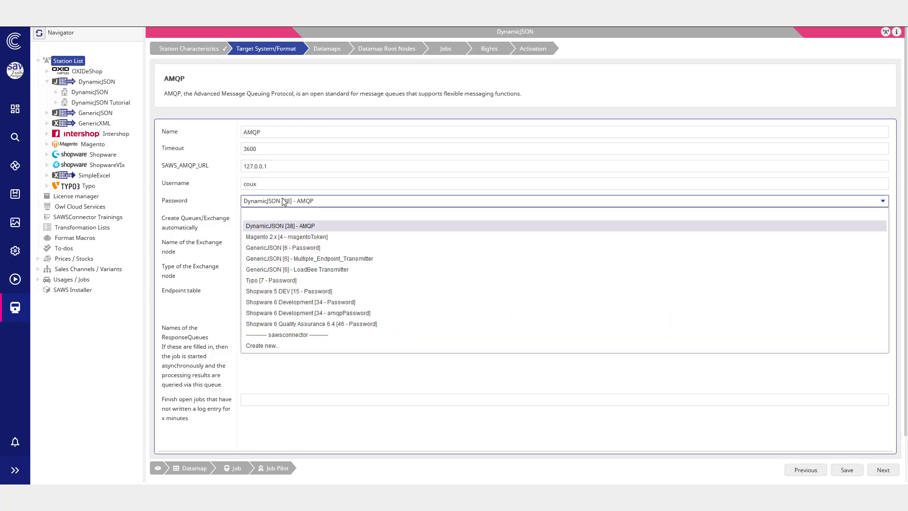
{"action": "left_click", "coordinate": [217, 202]}
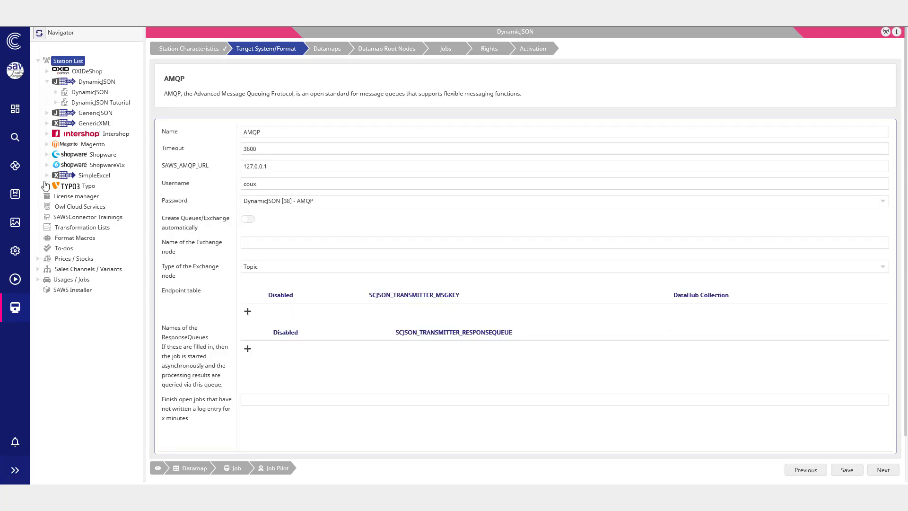
{"action": "left_click", "coordinate": [15, 251]}
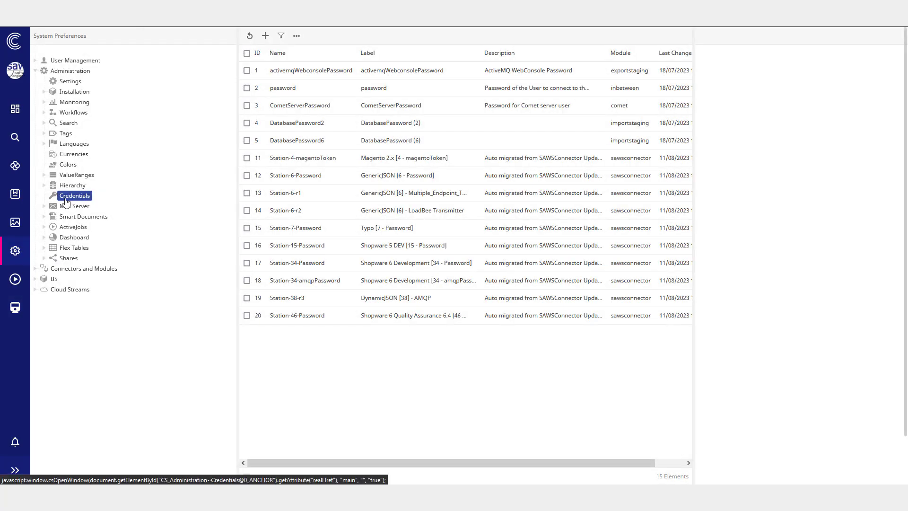
{"action": "left_click", "coordinate": [66, 198]}
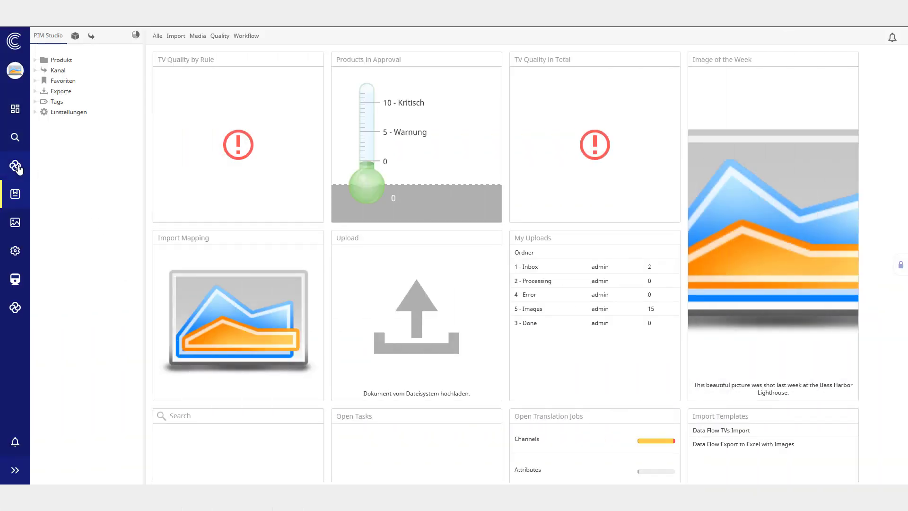
Step: Open the SLT 95 Nano Crystal product and switch its context profile to Print
{"action": "left_click", "coordinate": [17, 167]}
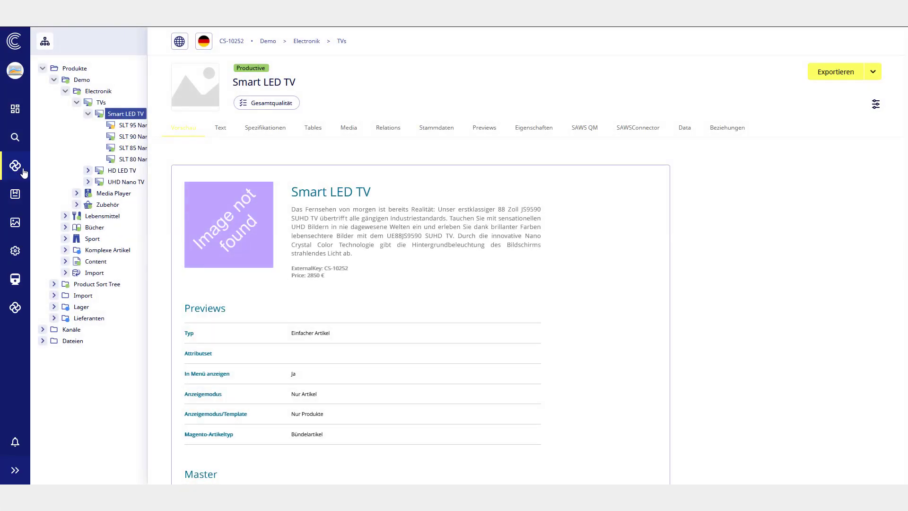
{"action": "left_click", "coordinate": [130, 125]}
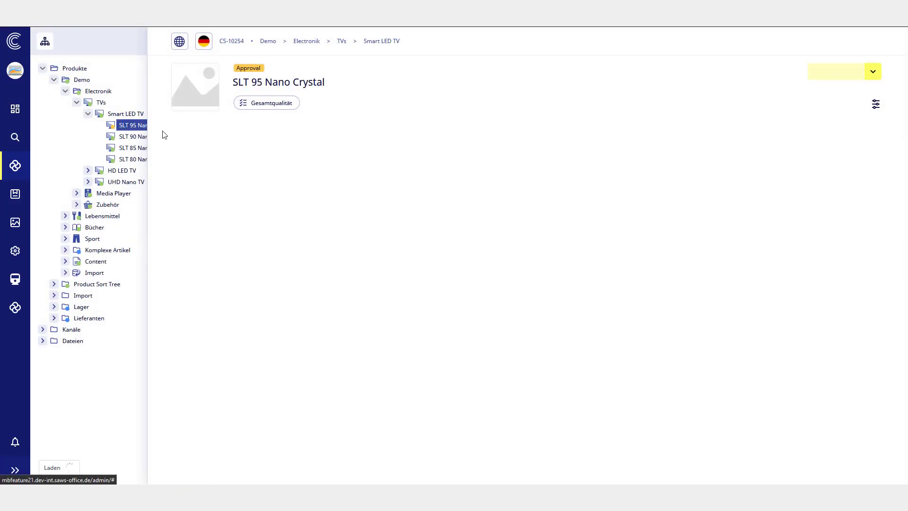
{"action": "left_click", "coordinate": [180, 42]}
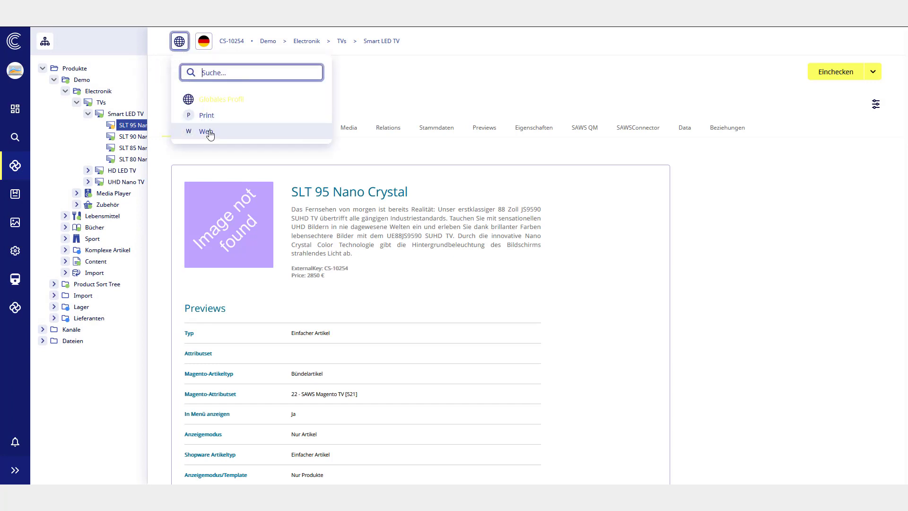
{"action": "left_click", "coordinate": [206, 116]}
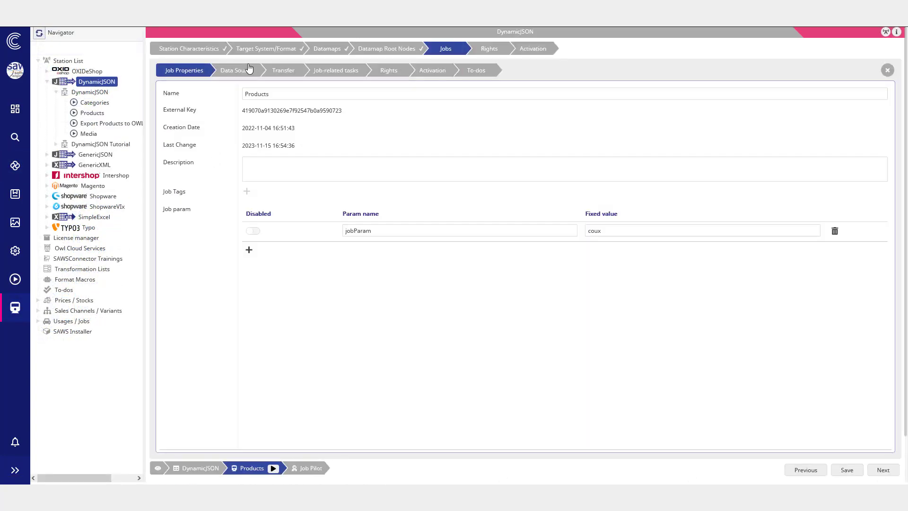
Step: Set the Products job's default context profile to Print in its data source settings
{"action": "left_click", "coordinate": [246, 69]}
{"action": "scroll", "coordinate": [265, 236], "scroll_direction": "down", "scroll_amount": 2}
{"action": "left_click", "coordinate": [284, 295]}
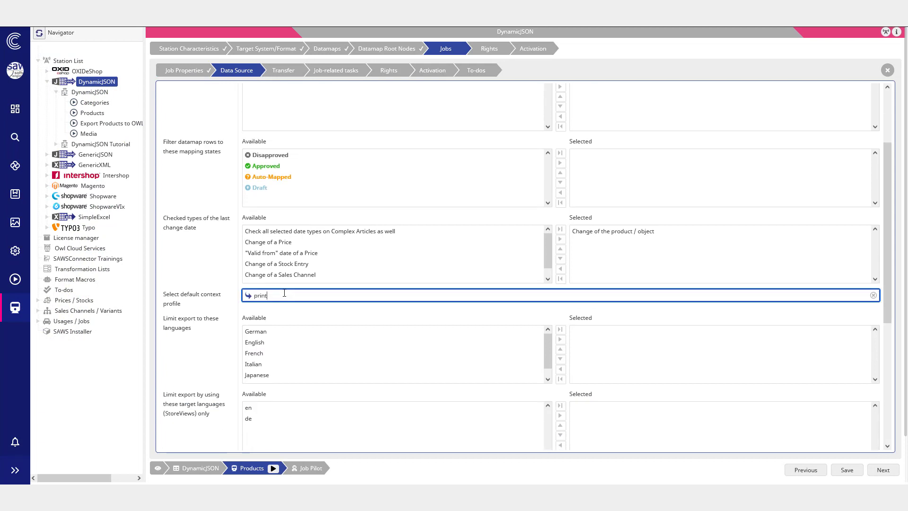
{"action": "type", "text": "print"}
{"action": "left_click", "coordinate": [260, 310]}
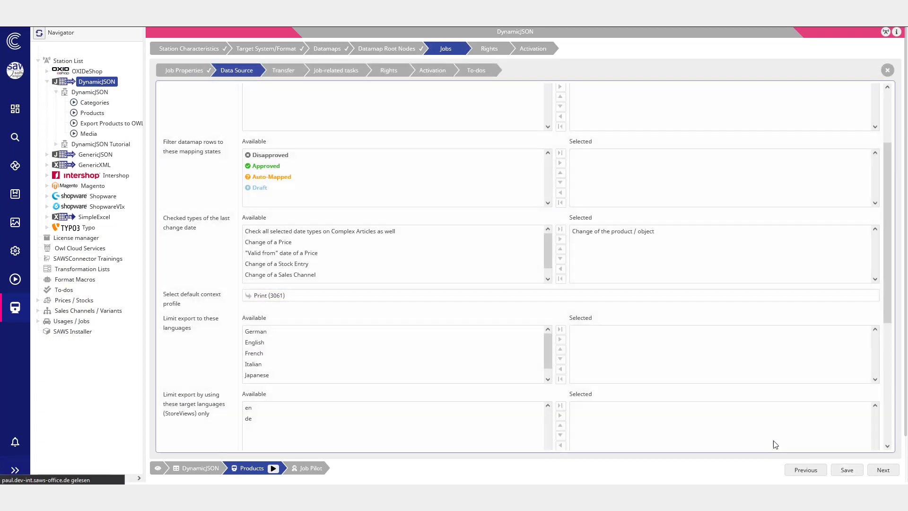
Step: Set the context profile of the products Label/name mapping's formatted value to the Print tag under Target Medium
{"action": "left_click", "coordinate": [316, 46]}
{"action": "left_click", "coordinate": [543, 110]}
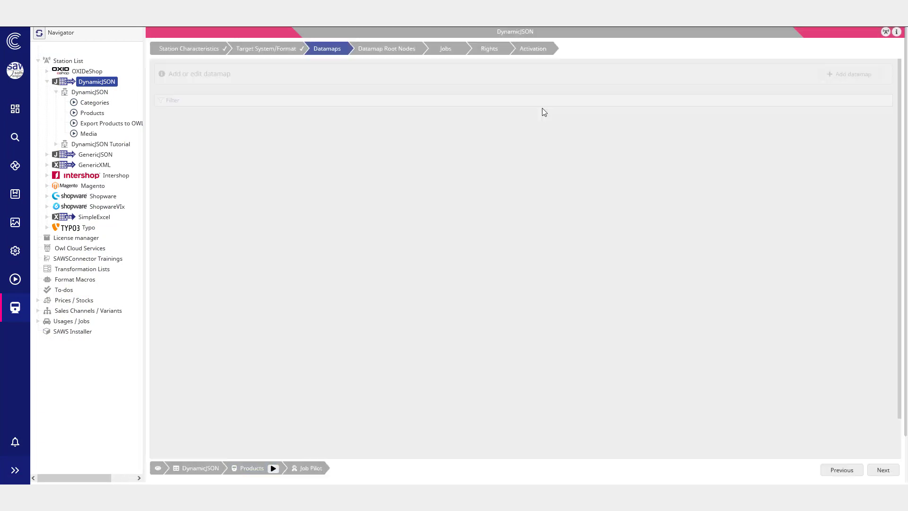
{"action": "left_click", "coordinate": [350, 142]}
{"action": "left_click", "coordinate": [444, 74]}
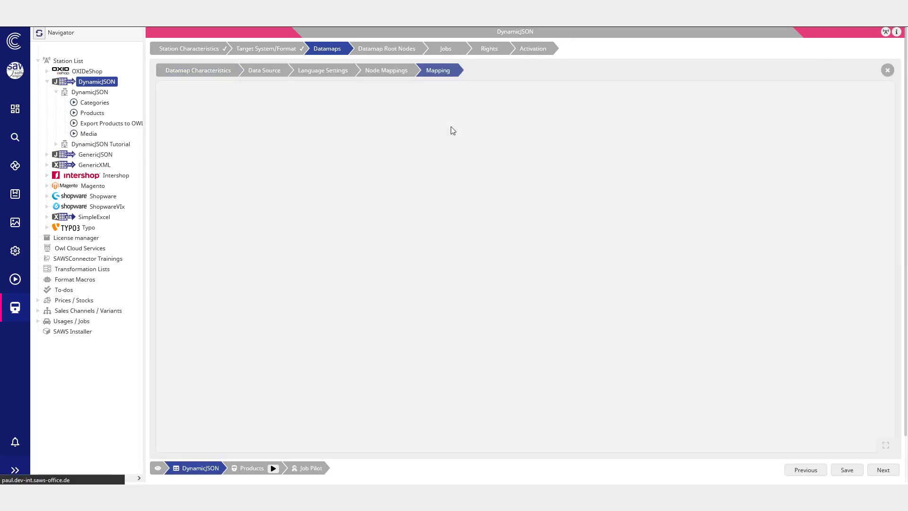
{"action": "left_click", "coordinate": [773, 171]}
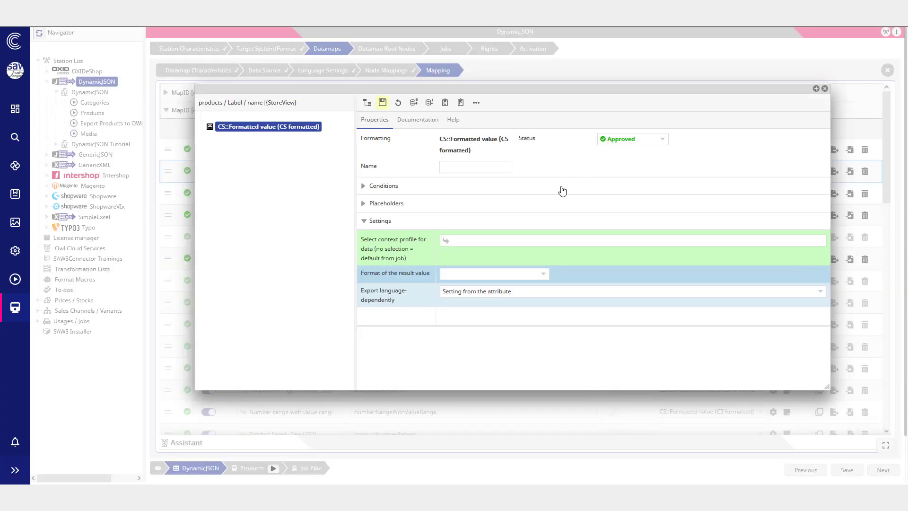
{"action": "left_click", "coordinate": [506, 244]}
{"action": "left_click", "coordinate": [359, 151]}
{"action": "left_click", "coordinate": [335, 163]}
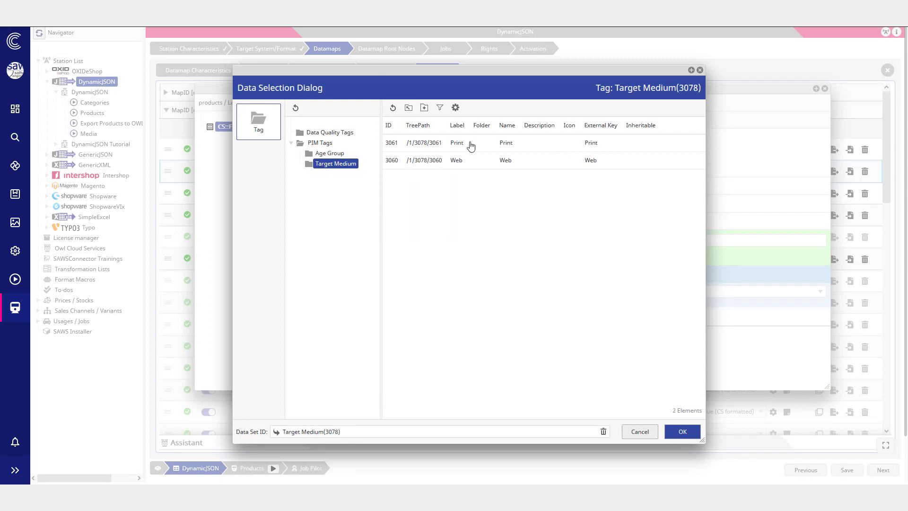
{"action": "left_click", "coordinate": [470, 144]}
{"action": "left_click", "coordinate": [682, 431]}
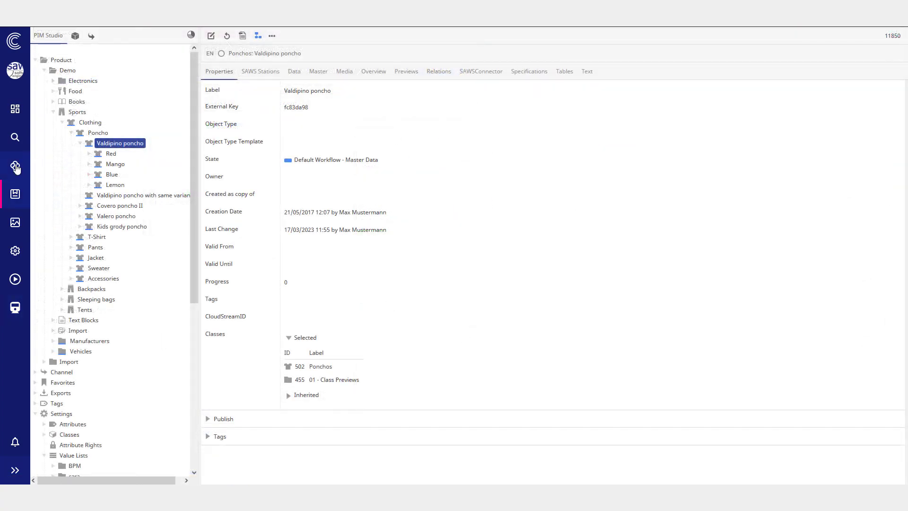
Step: Open the Valdipino poncho product in the new product editor
{"action": "left_click", "coordinate": [15, 165]}
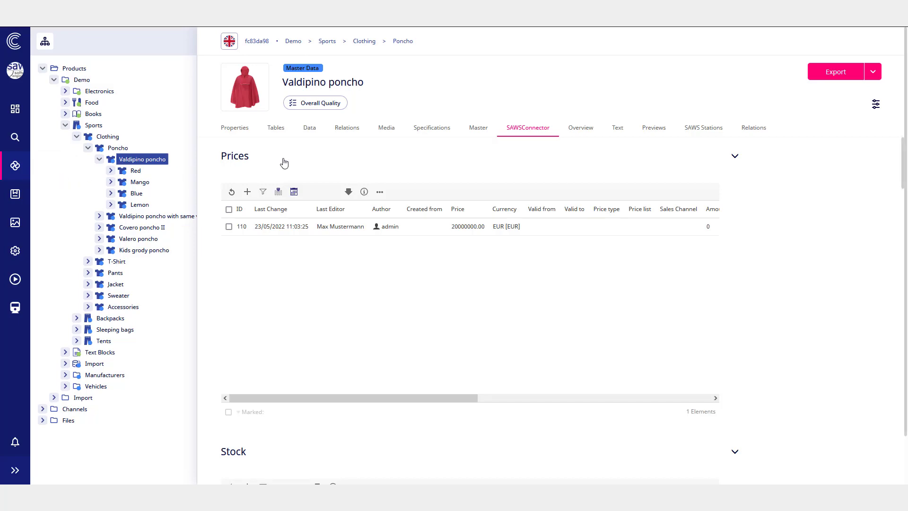
Step: Scroll through the poncho's SAWSConnector tab to review its Prices, Sales Channels and Complex Articles sections
{"action": "scroll", "coordinate": [307, 184], "scroll_direction": "down", "scroll_amount": 2}
{"action": "scroll", "coordinate": [316, 254], "scroll_direction": "down", "scroll_amount": 8}
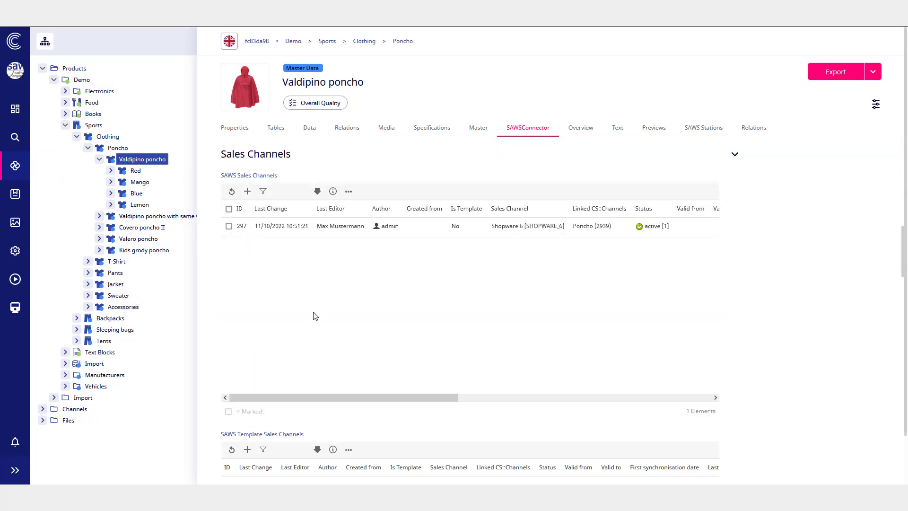
{"action": "scroll", "coordinate": [315, 315], "scroll_direction": "down", "scroll_amount": 5}
{"action": "scroll", "coordinate": [316, 320], "scroll_direction": "down", "scroll_amount": 4}
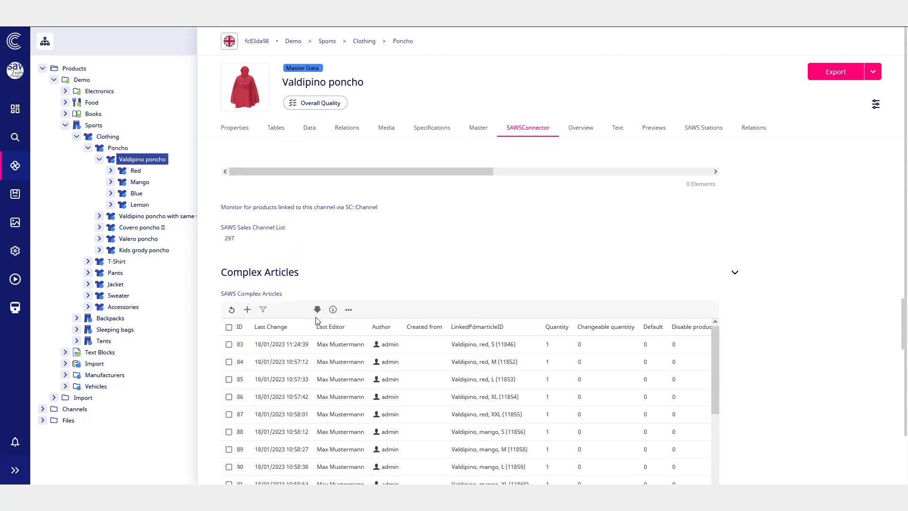
{"action": "scroll", "coordinate": [317, 321], "scroll_direction": "down", "scroll_amount": 4}
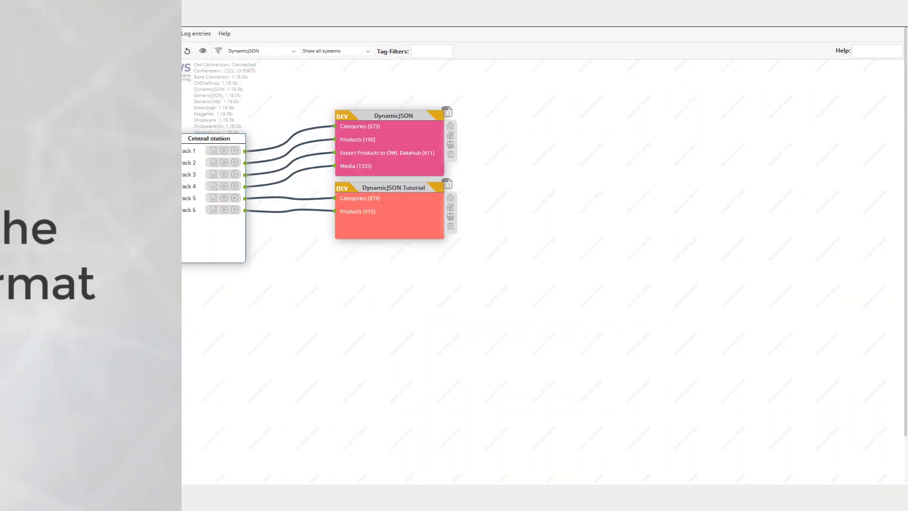
Step: Add a new mapping row to the DynamicJSON datamap with export column mathFormula and format Execute mathematical operations
{"action": "right_click", "coordinate": [92, 113]}
{"action": "left_click", "coordinate": [117, 131]}
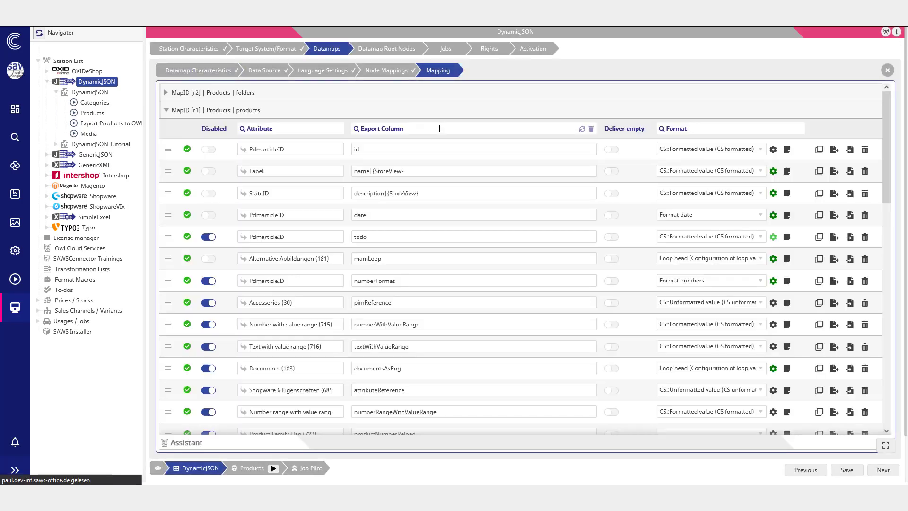
{"action": "scroll", "coordinate": [318, 318], "scroll_direction": "down", "scroll_amount": 15}
{"action": "left_click", "coordinate": [167, 417]}
{"action": "left_click", "coordinate": [391, 413]}
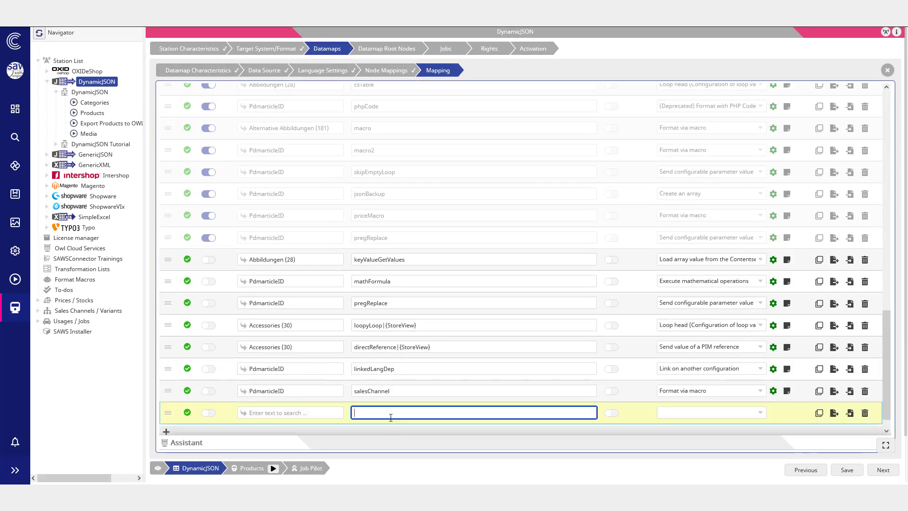
{"action": "left_click", "coordinate": [693, 415]}
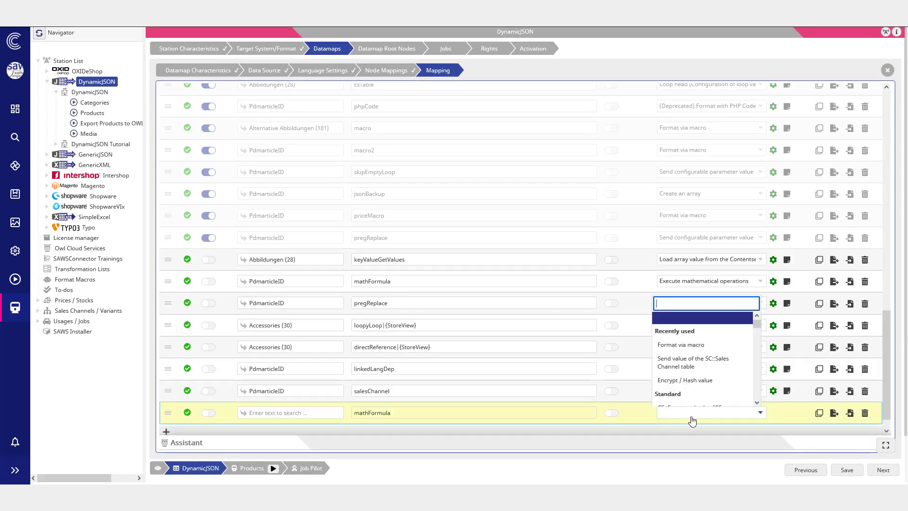
{"action": "type", "text": "math"}
{"action": "key", "text": "Return"}
Step: Set the format's operation to use complex placeholder formula and extend the formula ({place1} * 14) / 16 with + 4
{"action": "left_click", "coordinate": [774, 413]}
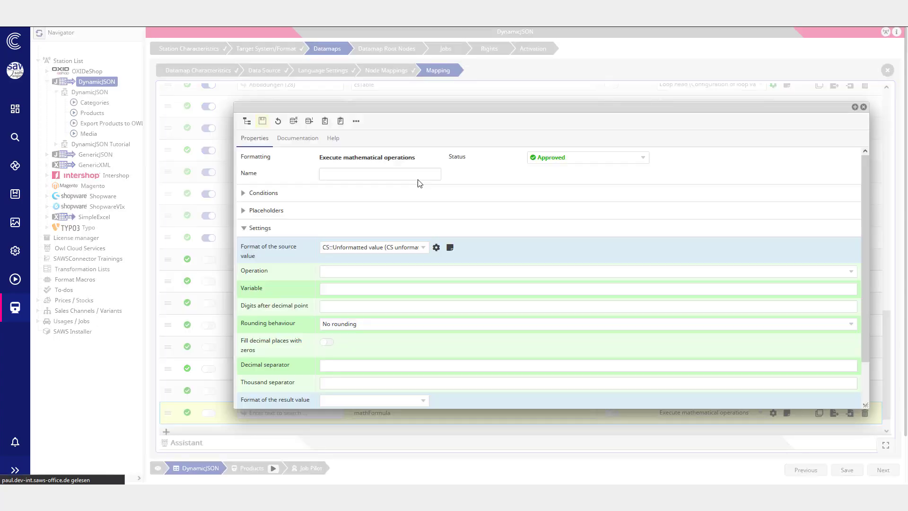
{"action": "left_click", "coordinate": [490, 284]}
{"action": "left_click", "coordinate": [508, 371]}
{"action": "left_click", "coordinate": [496, 301]}
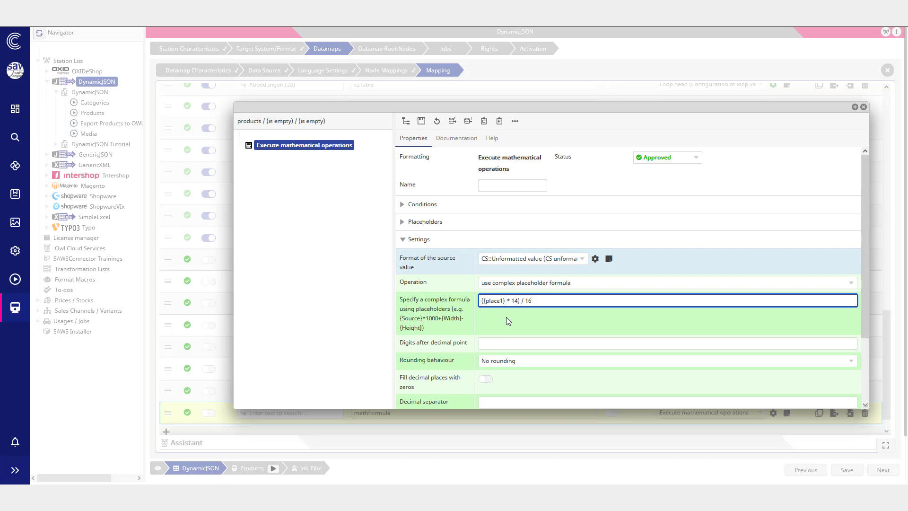
{"action": "type", "text": "+ 4"}
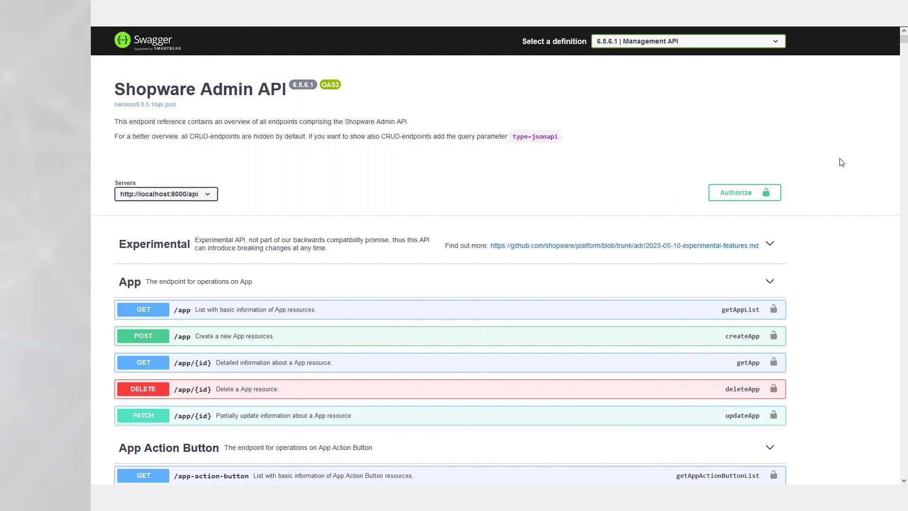
Step: Open the Shopware 6 Custom Entities value list under Value Lists > SAWSShopwareConnector
{"action": "middle_click", "coordinate": [838, 158]}
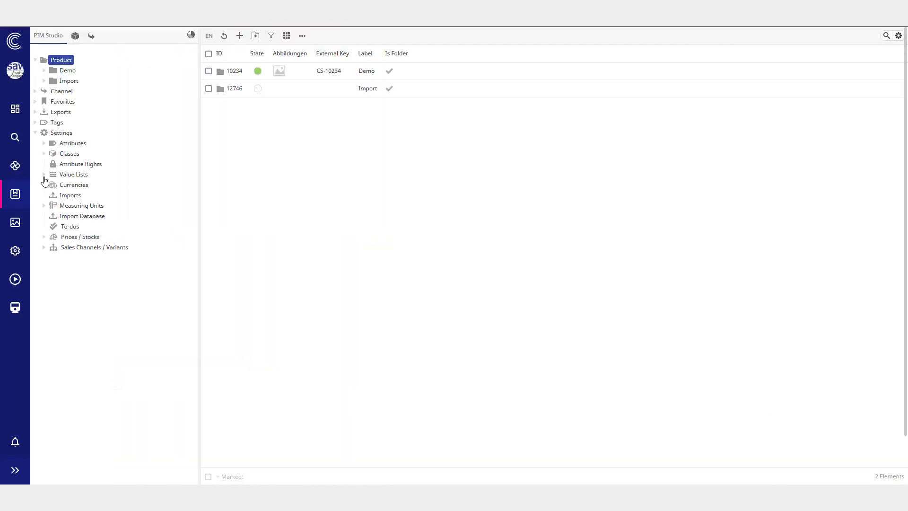
{"action": "left_click", "coordinate": [44, 174]}
{"action": "left_click", "coordinate": [53, 237]}
{"action": "left_click", "coordinate": [53, 257]}
{"action": "left_click", "coordinate": [84, 269]}
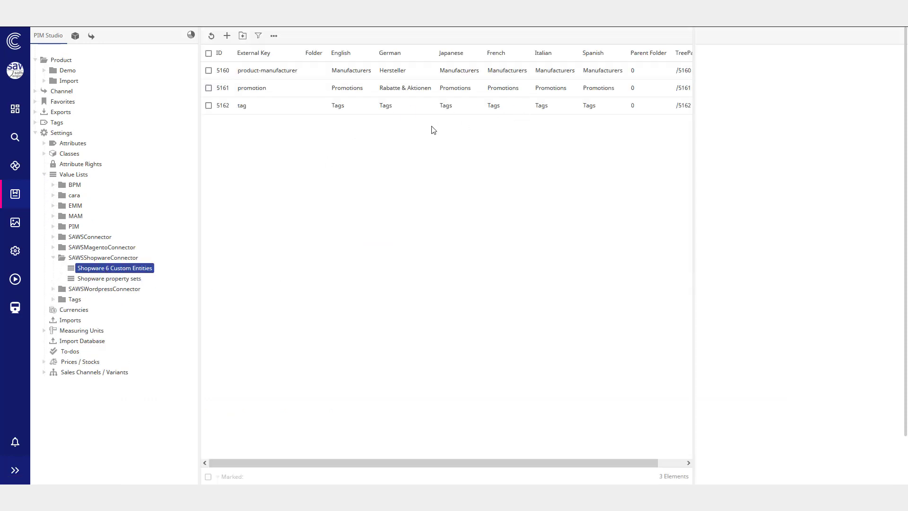
Step: Open the Manufacturers datamap of the Shopware 6 Development station in the SAWSConnector navigator
{"action": "left_click", "coordinate": [15, 308]}
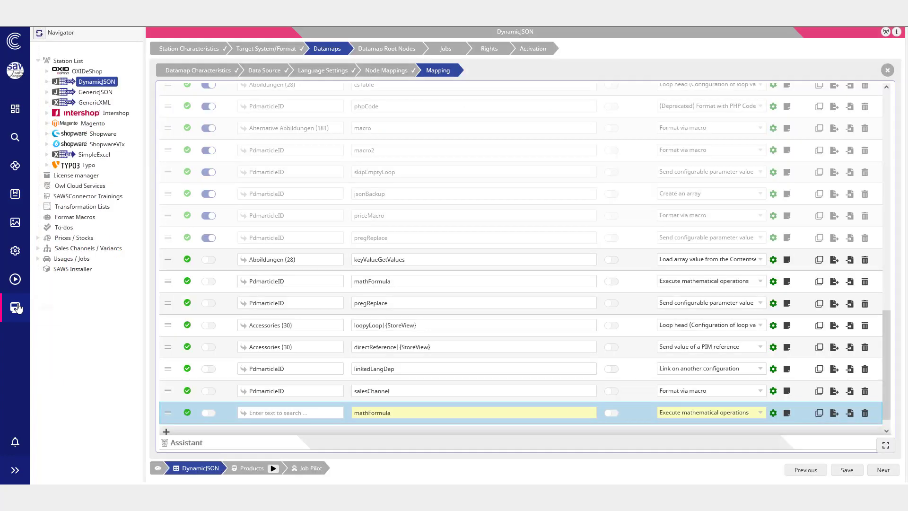
{"action": "left_click", "coordinate": [45, 145]}
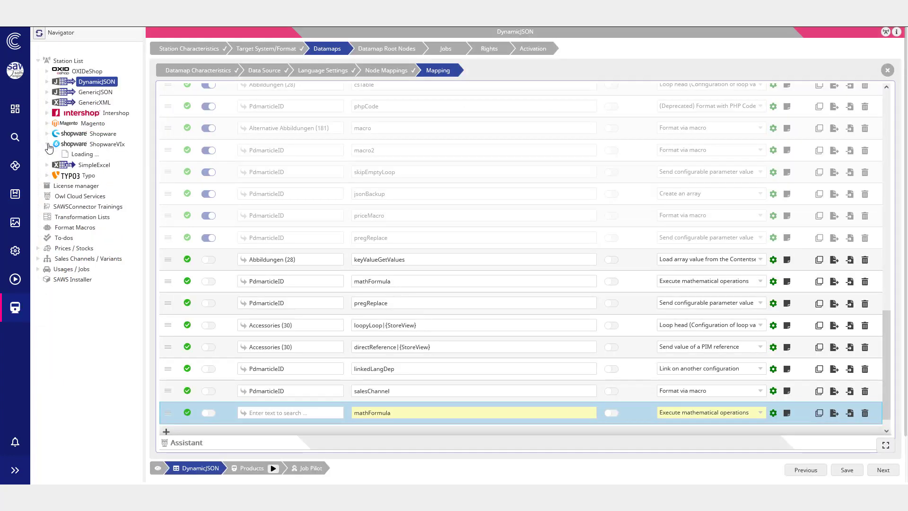
{"action": "left_click", "coordinate": [97, 156]}
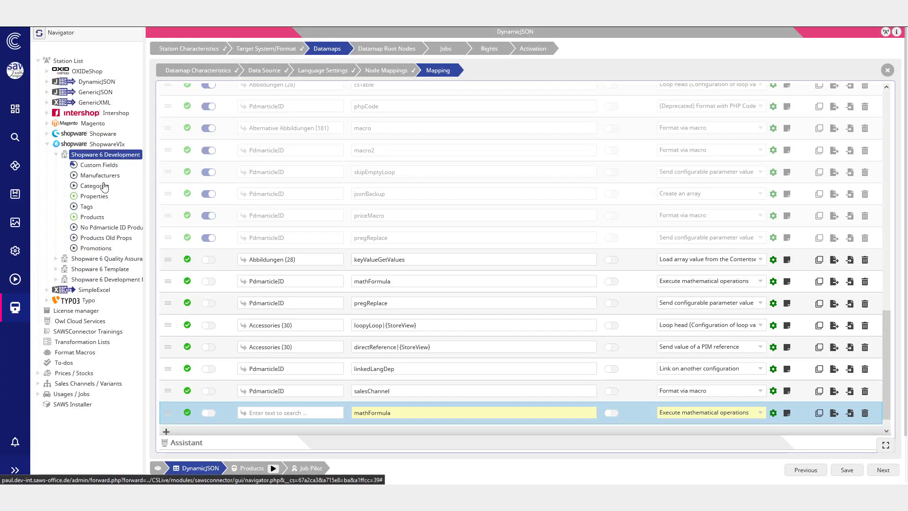
{"action": "right_click", "coordinate": [104, 184]}
{"action": "left_click", "coordinate": [120, 198]}
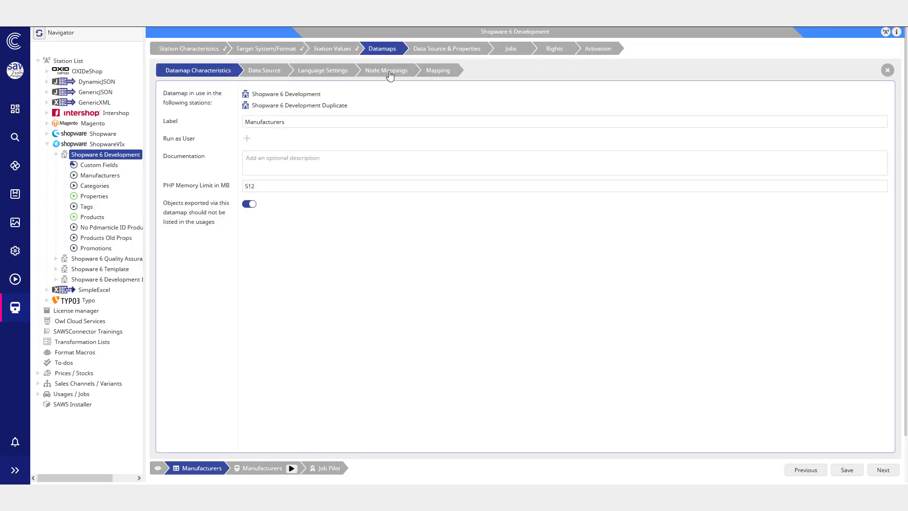
Step: In the datamap's node mappings, set the R1 row's datamap to Transfer Promotions
{"action": "left_click", "coordinate": [389, 74]}
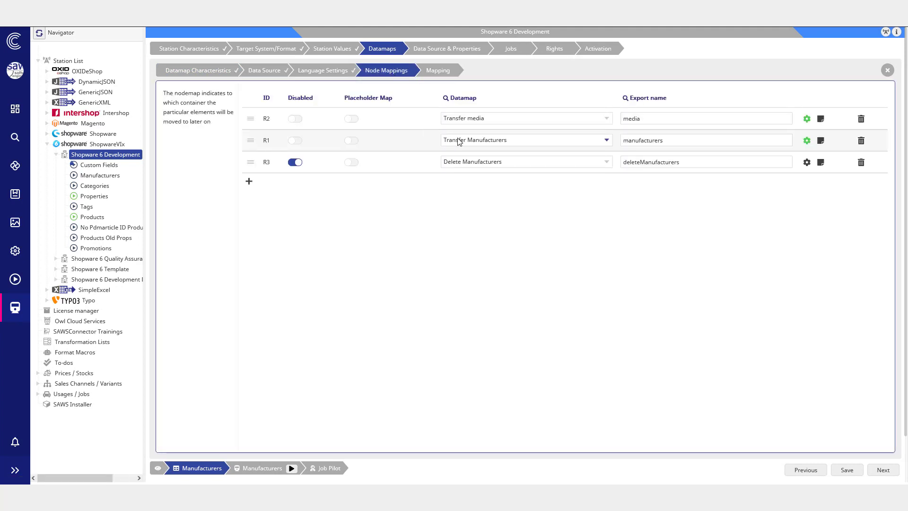
{"action": "left_click", "coordinate": [459, 140]}
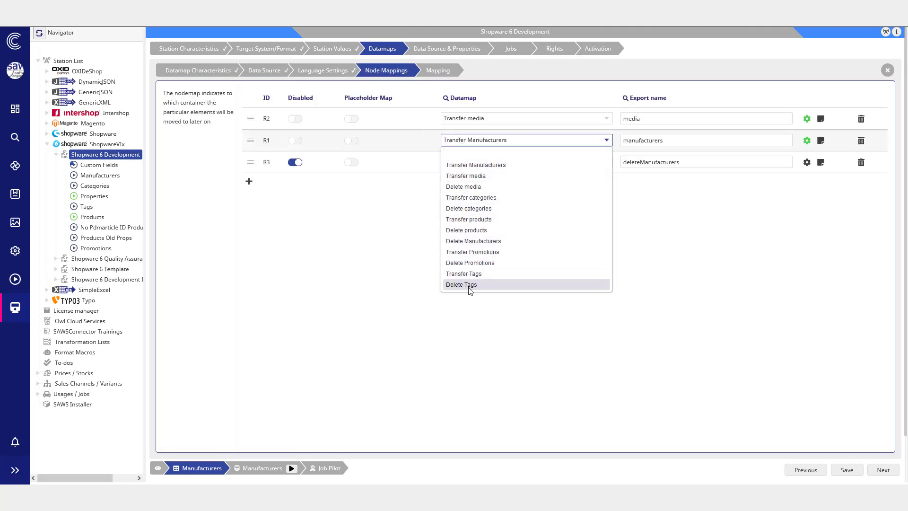
{"action": "left_click", "coordinate": [480, 252]}
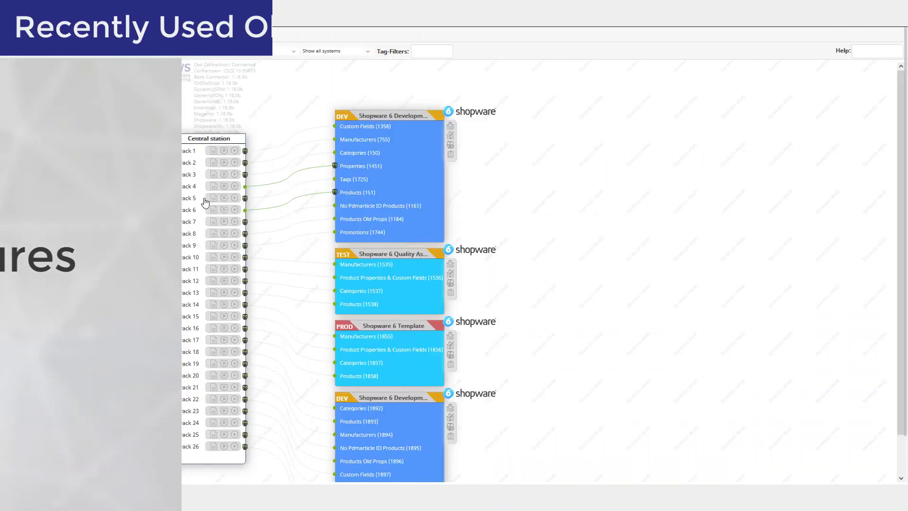
Step: Open the Products job in Job Pilot and set its root node to Demo (11440)
{"action": "right_click", "coordinate": [98, 218]}
{"action": "left_click", "coordinate": [135, 287]}
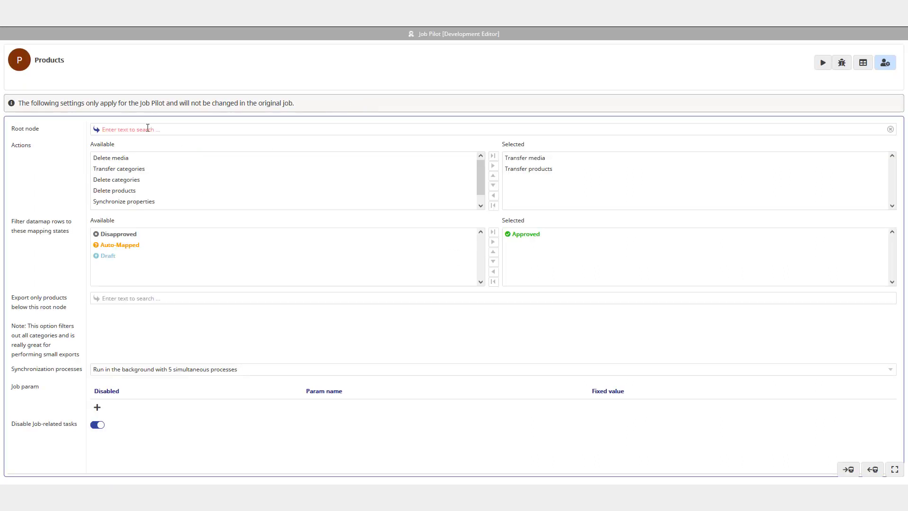
{"action": "left_click", "coordinate": [154, 128]}
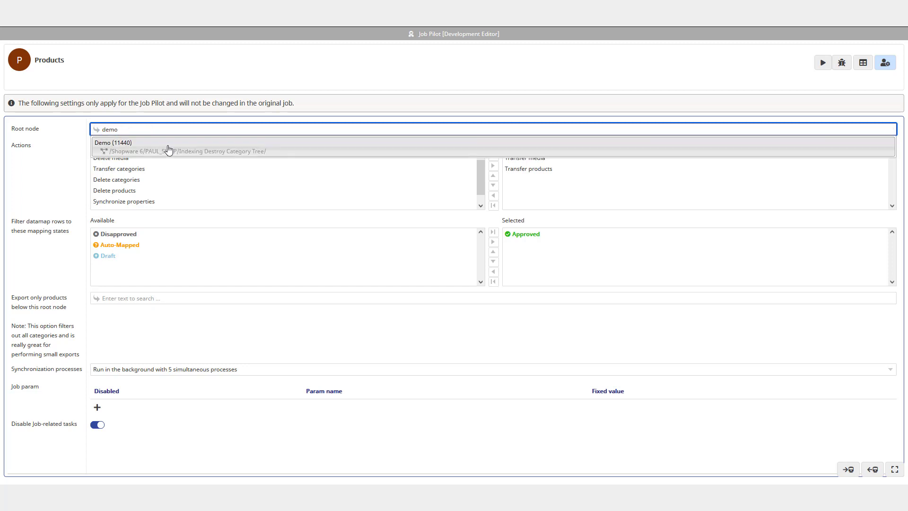
{"action": "left_click", "coordinate": [168, 143]}
Step: Restrict the export to products below MrGugu Hoodie (12763)
{"action": "left_click", "coordinate": [138, 313]}
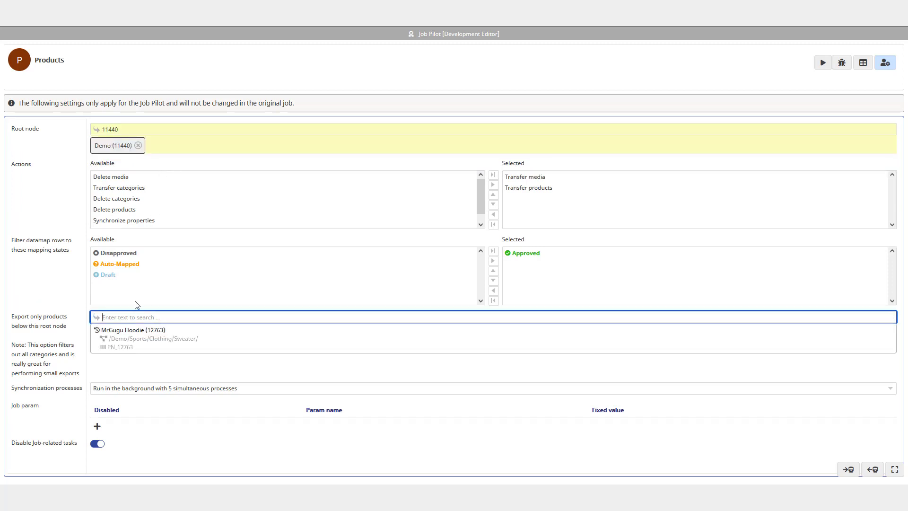
{"action": "left_click", "coordinate": [148, 337]}
Step: Replace the Job Pilot root node with PAUL_SHOP (2920) and save
{"action": "left_click", "coordinate": [142, 146]}
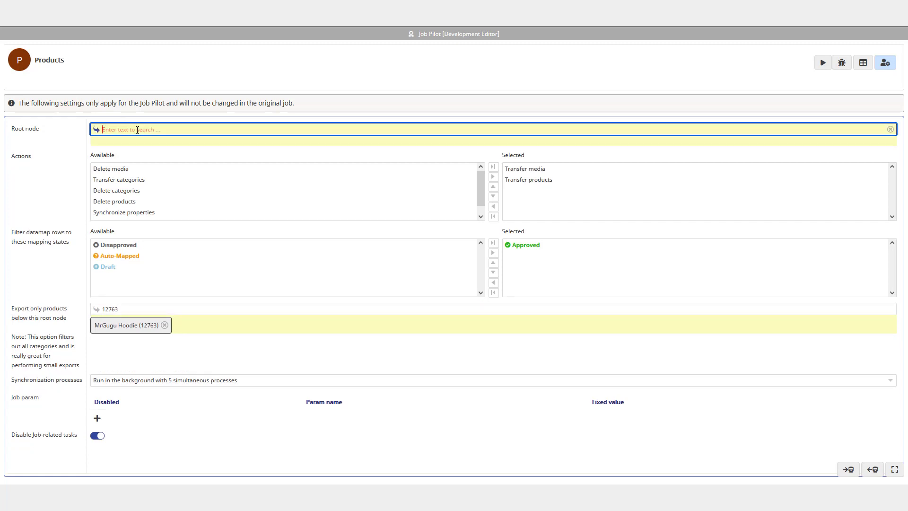
{"action": "type", "text": "paul"}
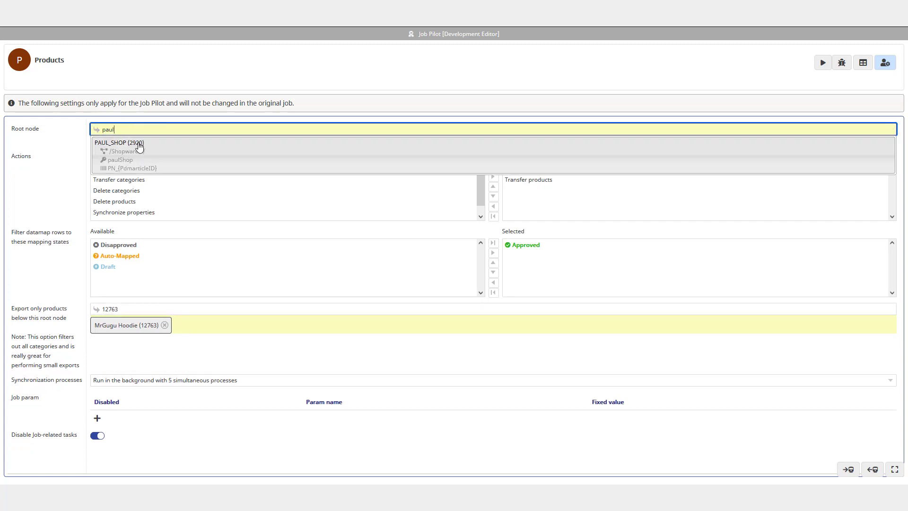
{"action": "left_click", "coordinate": [132, 143]}
{"action": "key", "text": "ctrl+s"}
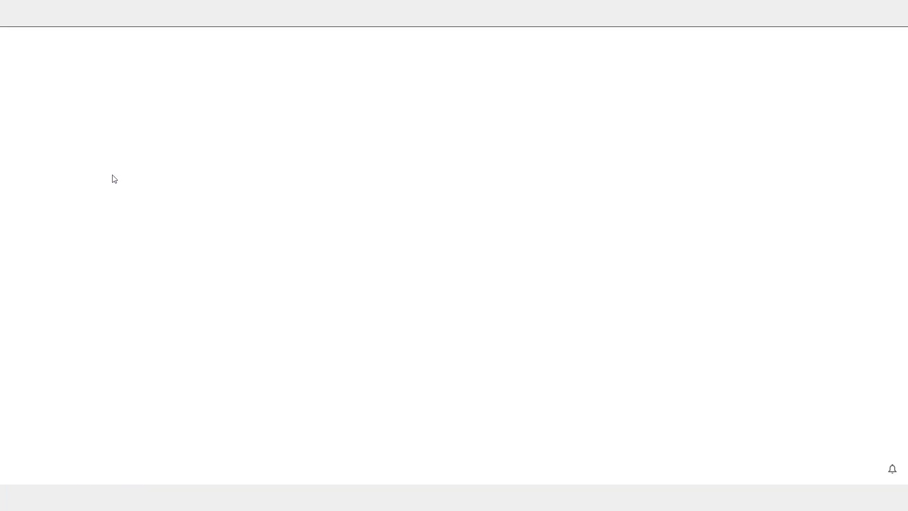
Step: Reselect PAUL_SHOP (2920) as root node and MrGugu Hoodie (12763) as export limit from recently used entries
{"action": "left_click", "coordinate": [97, 128]}
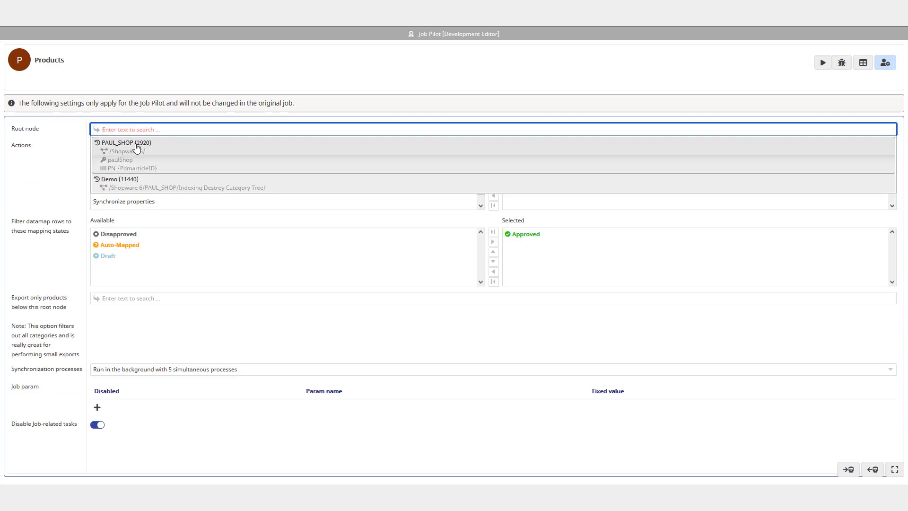
{"action": "left_click", "coordinate": [137, 146]}
{"action": "left_click", "coordinate": [141, 315]}
{"action": "left_click", "coordinate": [148, 334]}
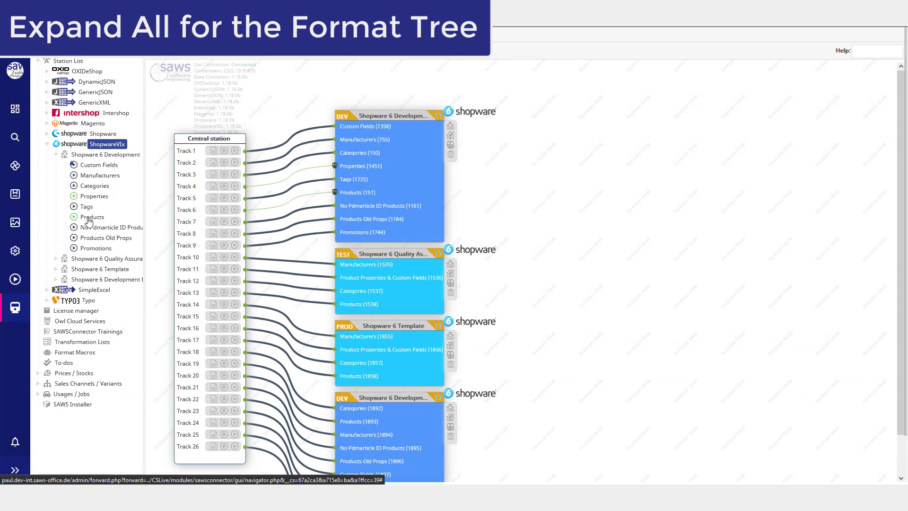
Step: Open the Shopware 6 Development Products datamap's mapping and the visibilities row's format settings
{"action": "right_click", "coordinate": [84, 216]}
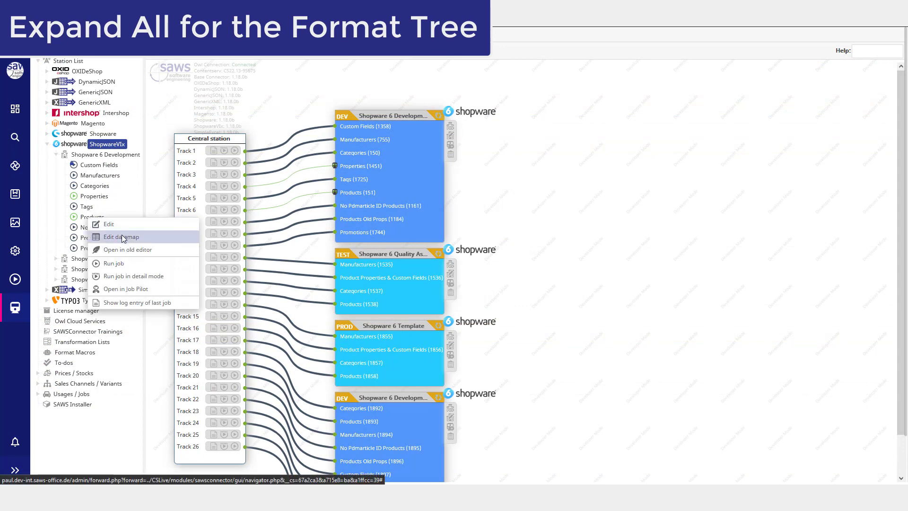
{"action": "left_click", "coordinate": [109, 236]}
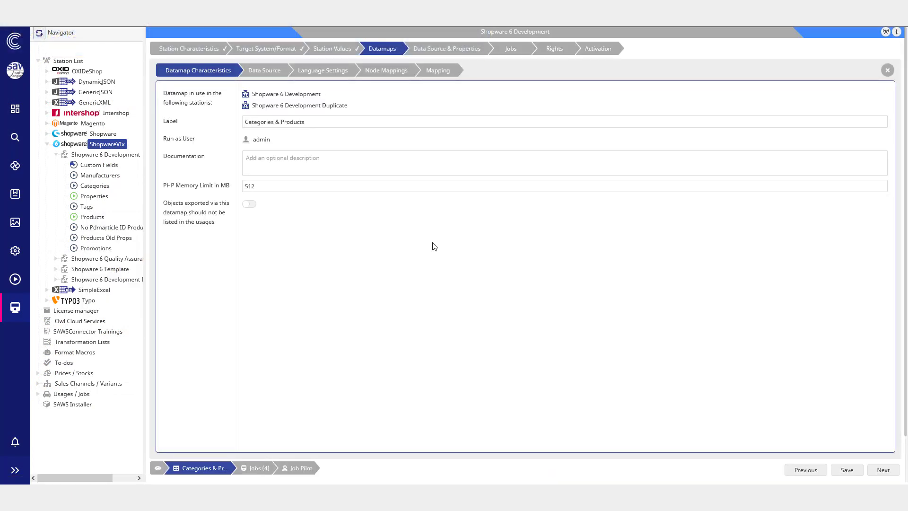
{"action": "left_click", "coordinate": [439, 72]}
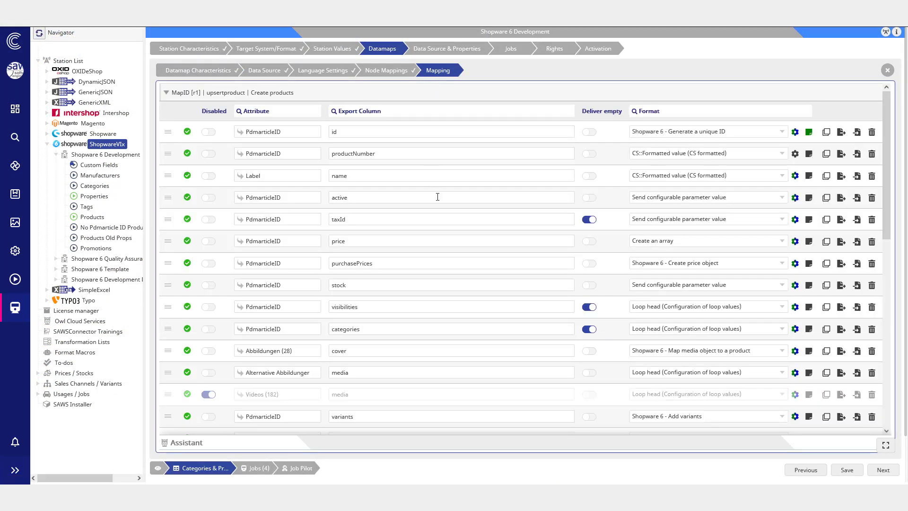
{"action": "scroll", "coordinate": [437, 210], "scroll_direction": "down", "scroll_amount": 3}
{"action": "left_click", "coordinate": [795, 212]}
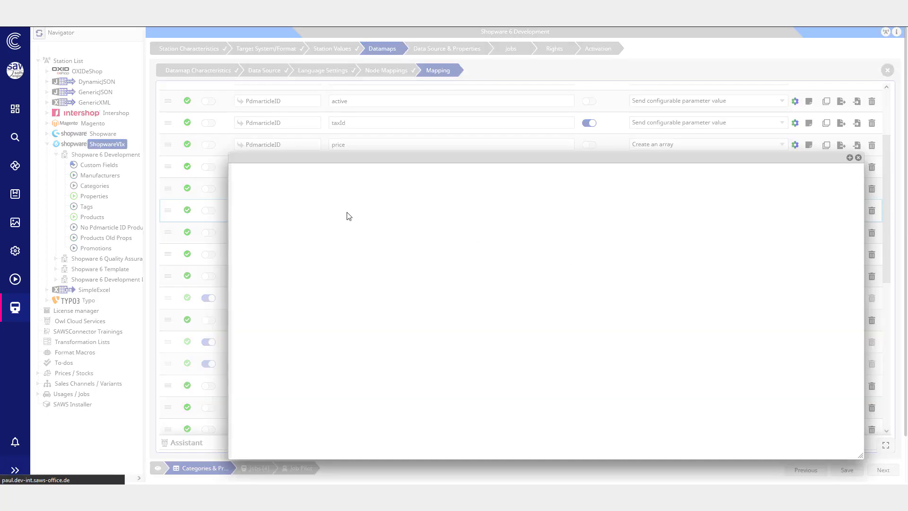
Step: Expand the entire format tree under the visibilities loop head
{"action": "right_click", "coordinate": [285, 198]}
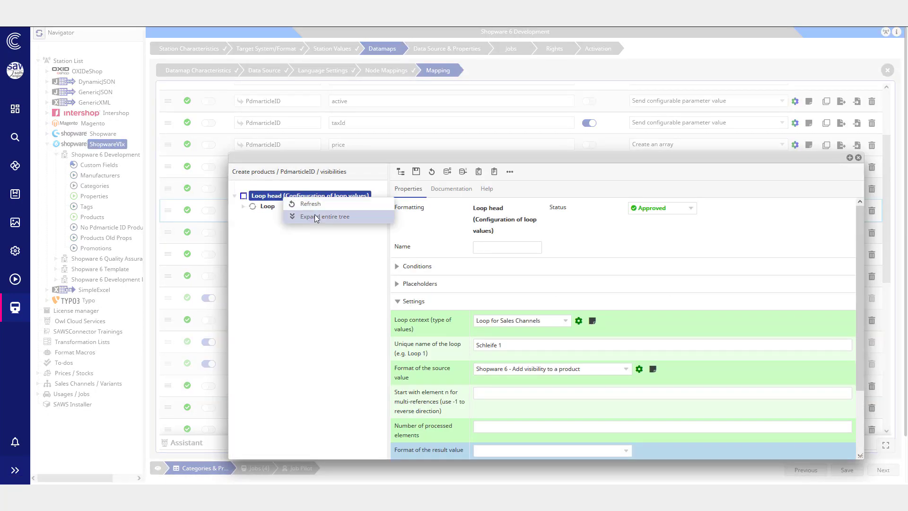
{"action": "left_click", "coordinate": [315, 217]}
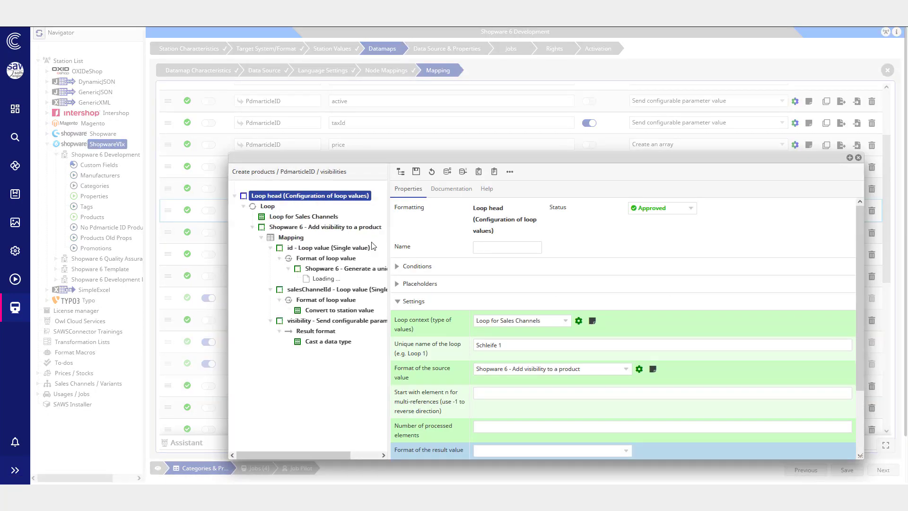
{"action": "left_click", "coordinate": [364, 268]}
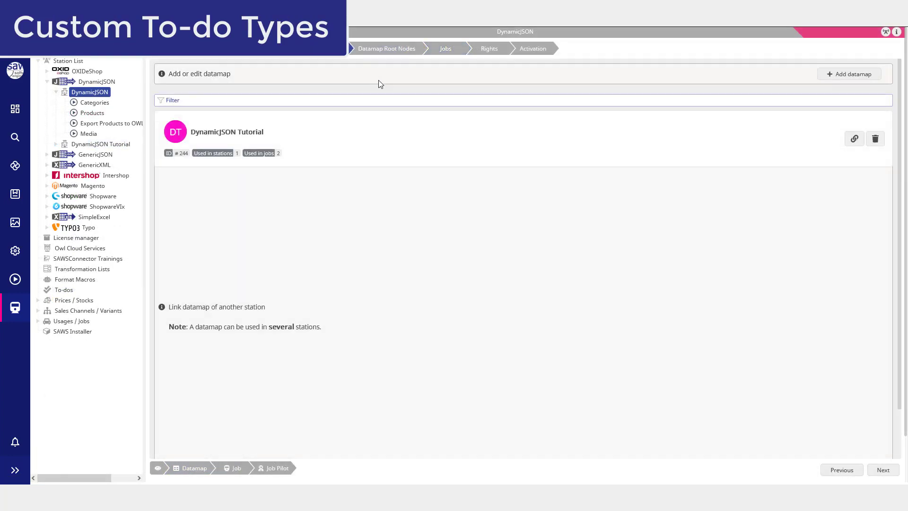
Step: Open the mapping of the DynamicJSON Tutorial datamap
{"action": "left_click", "coordinate": [359, 138]}
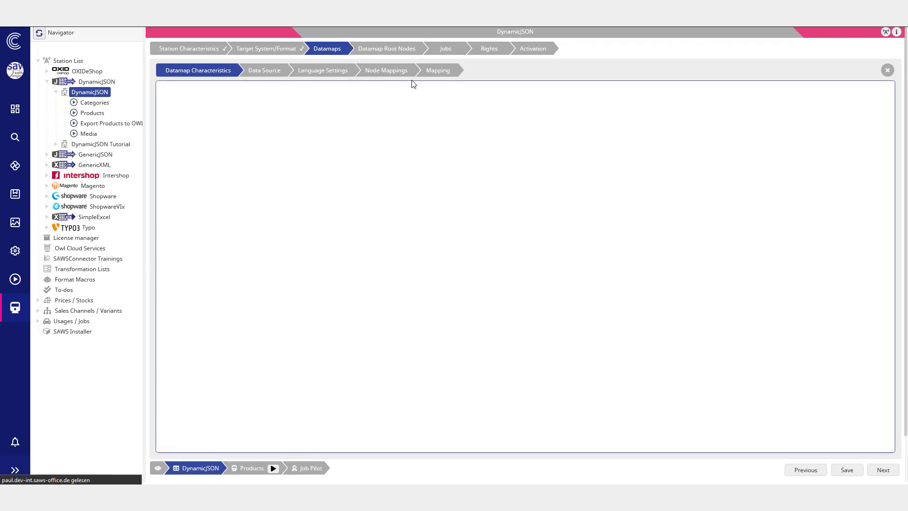
{"action": "left_click", "coordinate": [432, 72]}
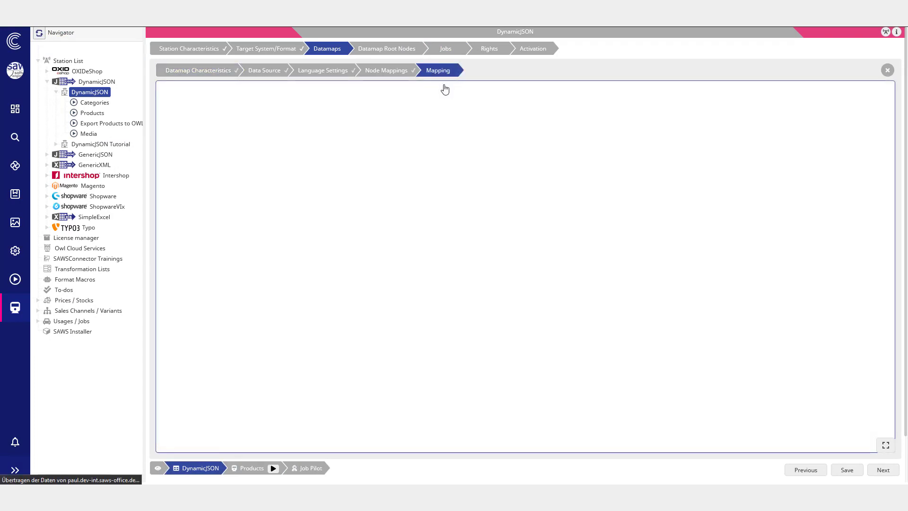
Step: Inspect the todoSeo row's format conditions, including the log entry level and to-do type, then close the dialog
{"action": "scroll", "coordinate": [436, 156], "scroll_direction": "down", "scroll_amount": 10}
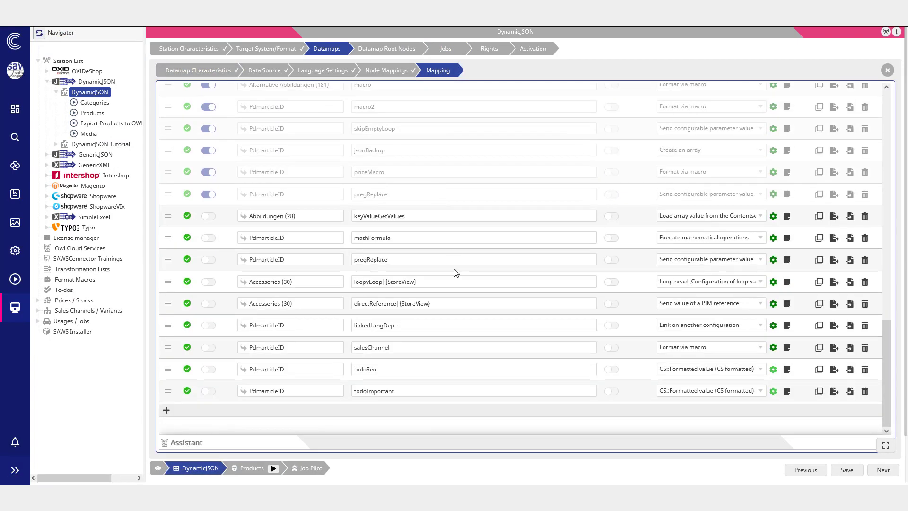
{"action": "left_click", "coordinate": [772, 369]}
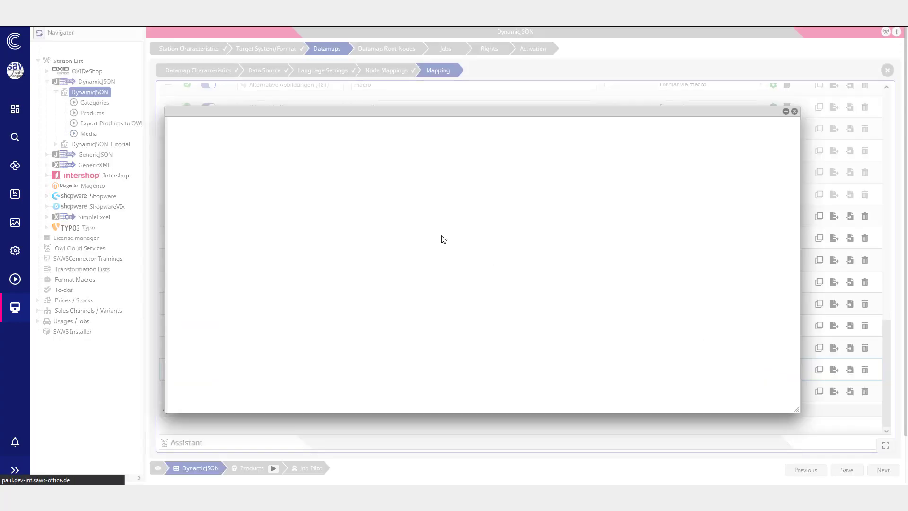
{"action": "left_click", "coordinate": [445, 277]}
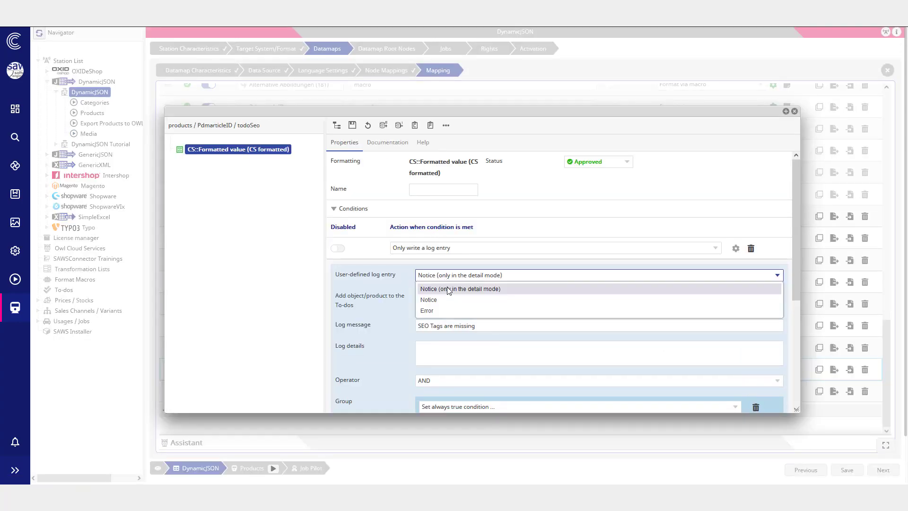
{"action": "left_click", "coordinate": [432, 297]}
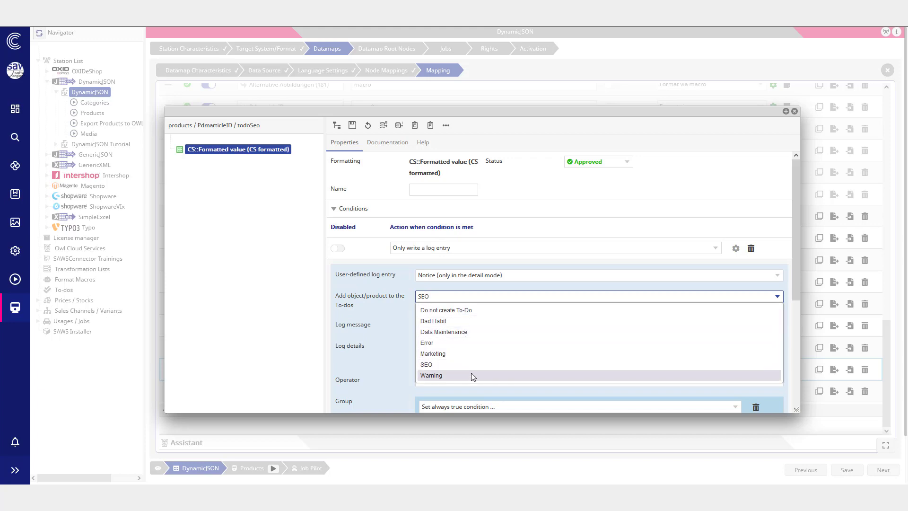
{"action": "left_click", "coordinate": [413, 379]}
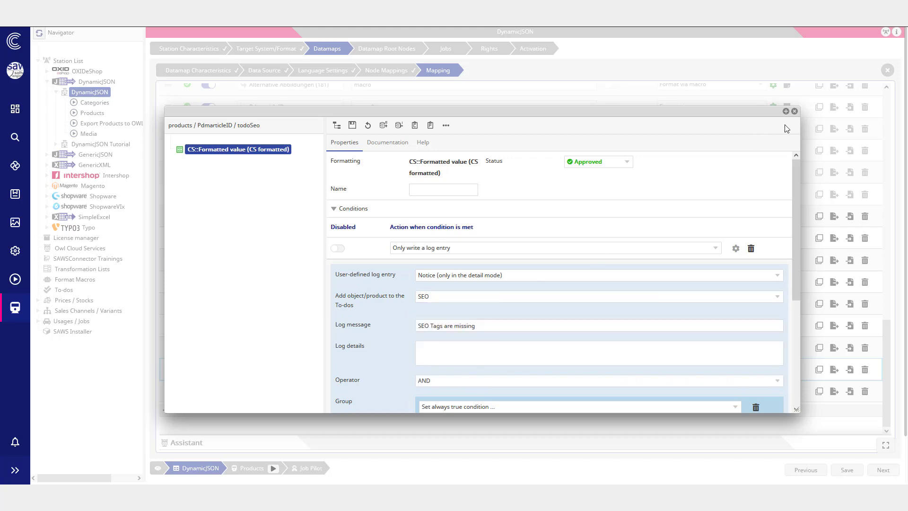
{"action": "left_click", "coordinate": [794, 112]}
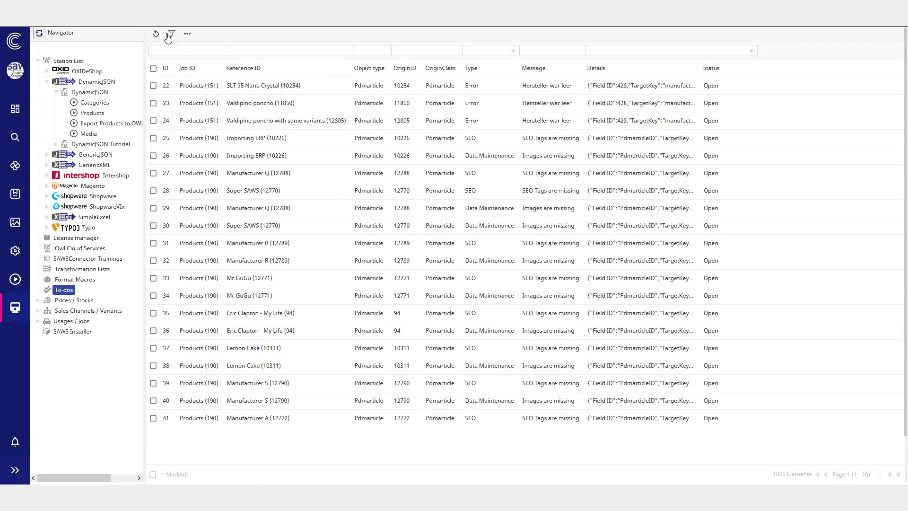
Step: Open the To-dos list and filter its entries by type, first SEO and then Data Maintenance
{"action": "left_click", "coordinate": [169, 36]}
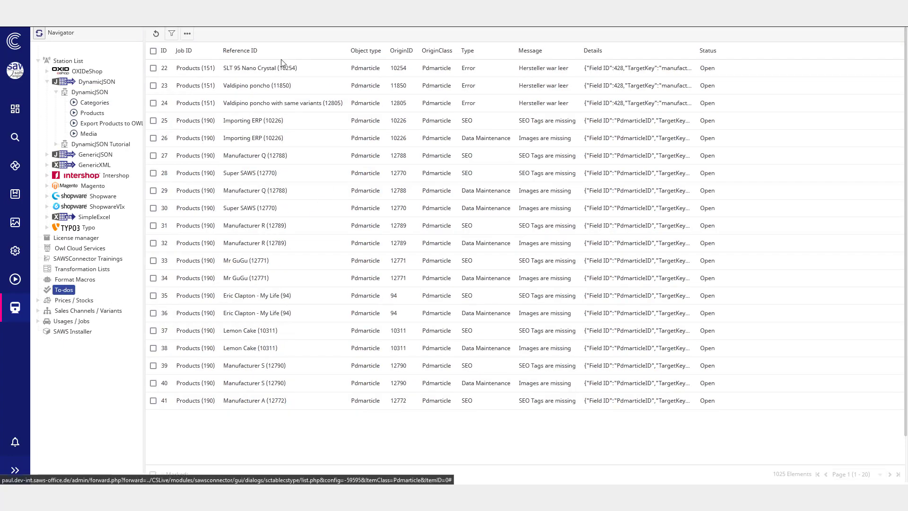
{"action": "left_click", "coordinate": [169, 34]}
{"action": "left_click", "coordinate": [505, 52]}
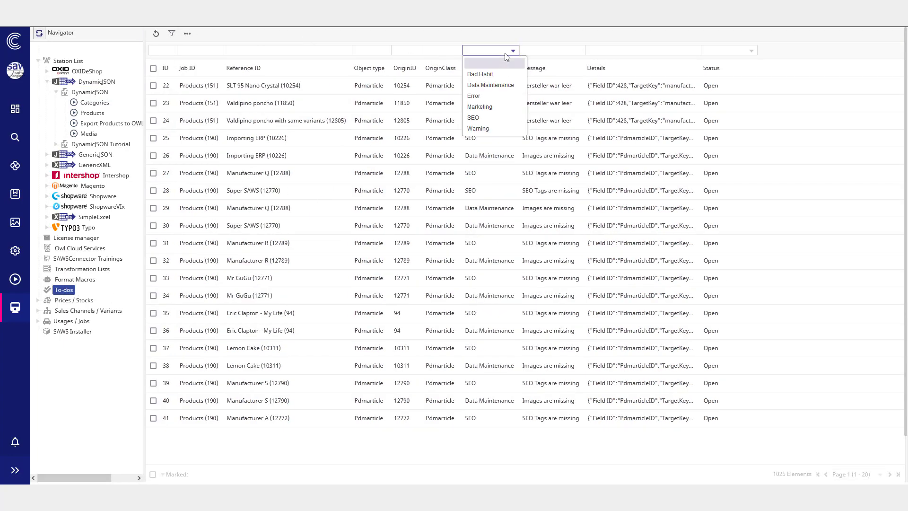
{"action": "left_click", "coordinate": [500, 119]}
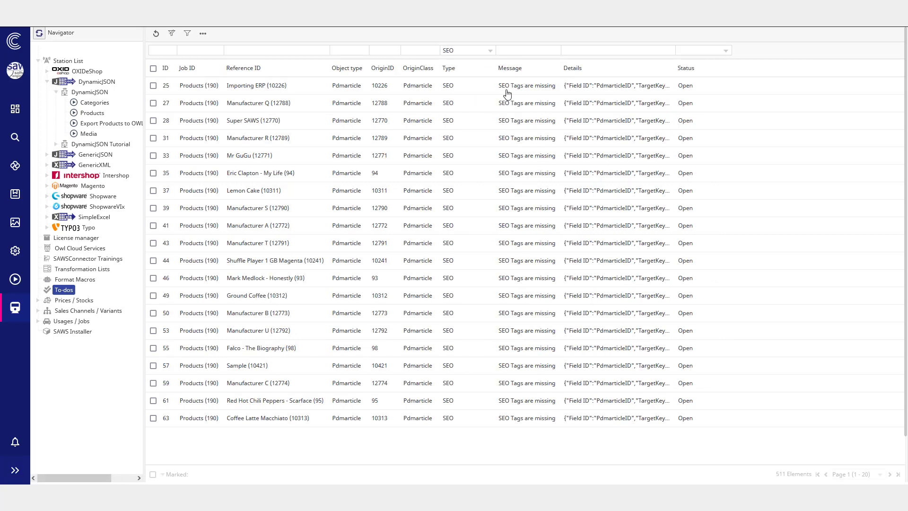
{"action": "left_click", "coordinate": [474, 52]}
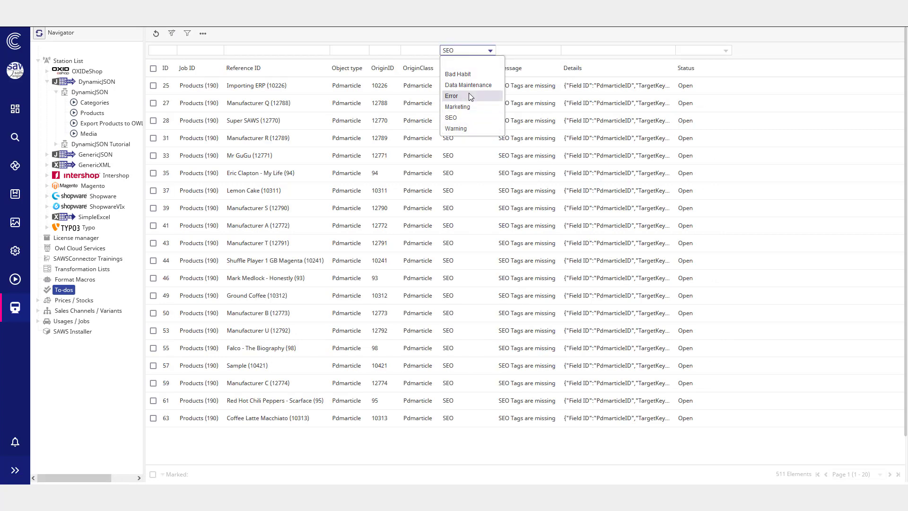
{"action": "left_click", "coordinate": [468, 85]}
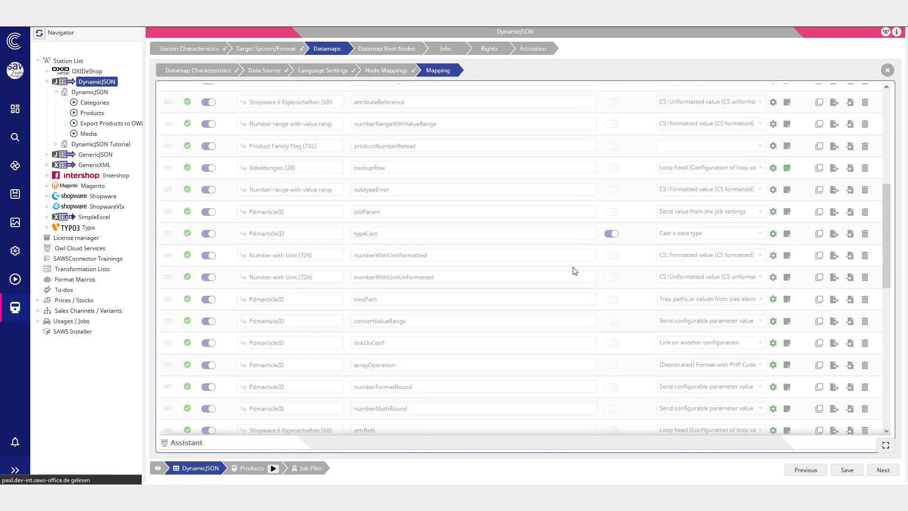
Step: Set the owlDataHub row's format to SAWS Data Hub Read values
{"action": "scroll", "coordinate": [567, 265], "scroll_direction": "down", "scroll_amount": 5}
{"action": "left_click", "coordinate": [707, 390]}
{"action": "left_click", "coordinate": [696, 324]}
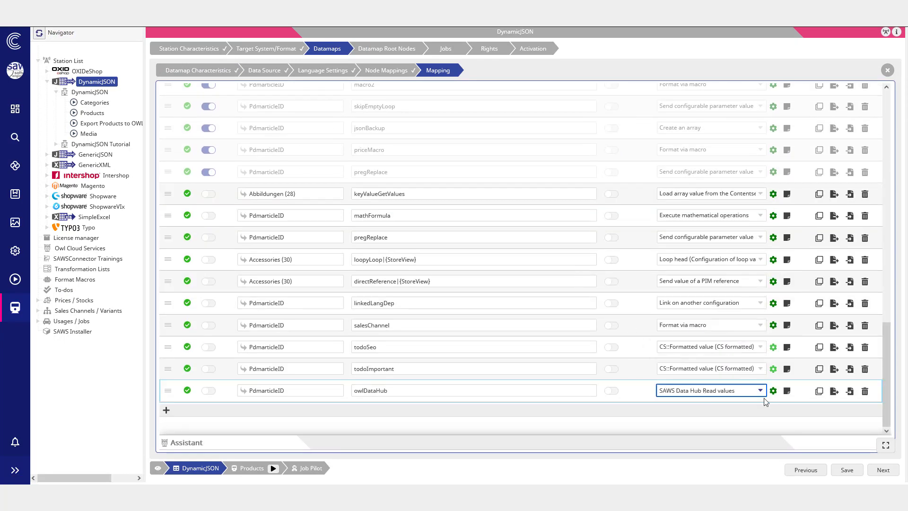
Step: Open the owlDataHub format settings, enter the URL filter {identifier}/ and copy the identifier placeholder name
{"action": "left_click", "coordinate": [772, 391]}
{"action": "left_click", "coordinate": [437, 297]}
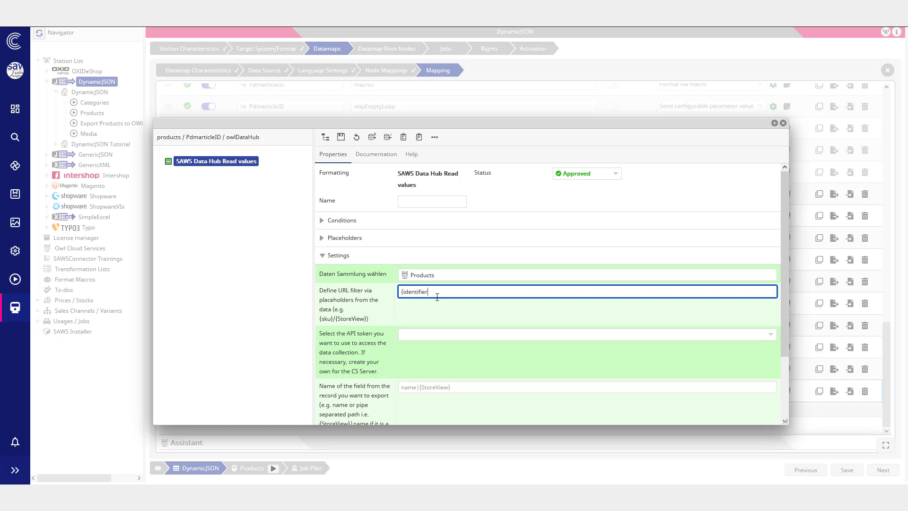
{"action": "left_click", "coordinate": [355, 234]}
{"action": "double_click", "coordinate": [415, 363]}
{"action": "key", "text": "ctrl+c"}
Step: Add a placeholder named identifier for attribute PdmarticleID with format SAWS Data Hub Read values
{"action": "left_click", "coordinate": [404, 303]}
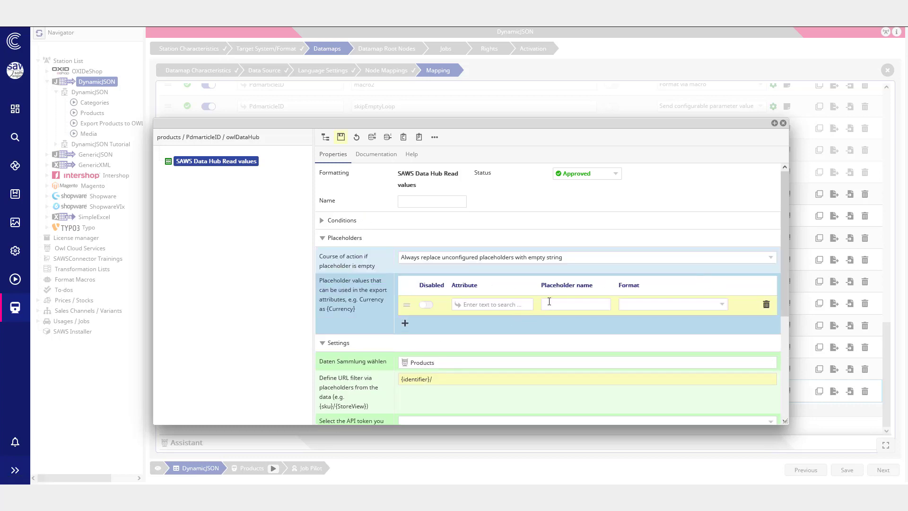
{"action": "left_click", "coordinate": [551, 304]}
{"action": "key", "text": "ctrl+v"}
{"action": "left_click", "coordinate": [494, 304]}
{"action": "left_click", "coordinate": [672, 304]}
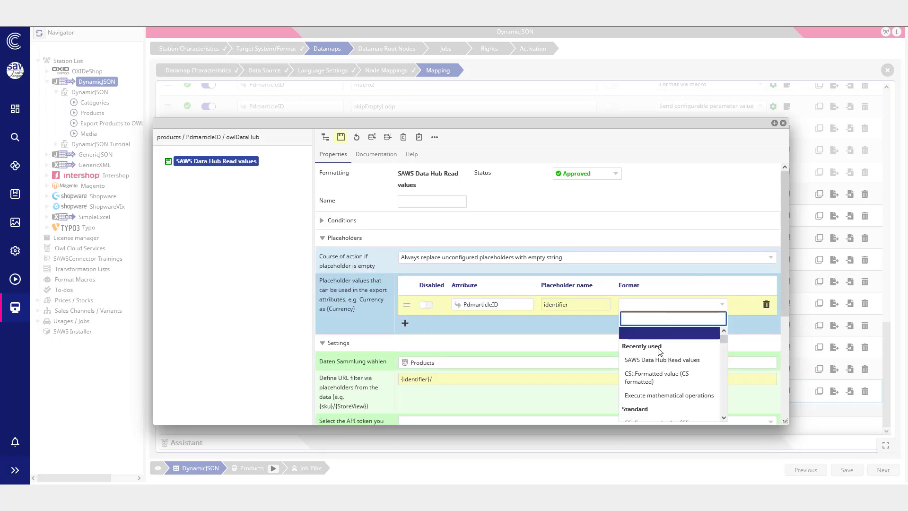
{"action": "left_click", "coordinate": [652, 359]}
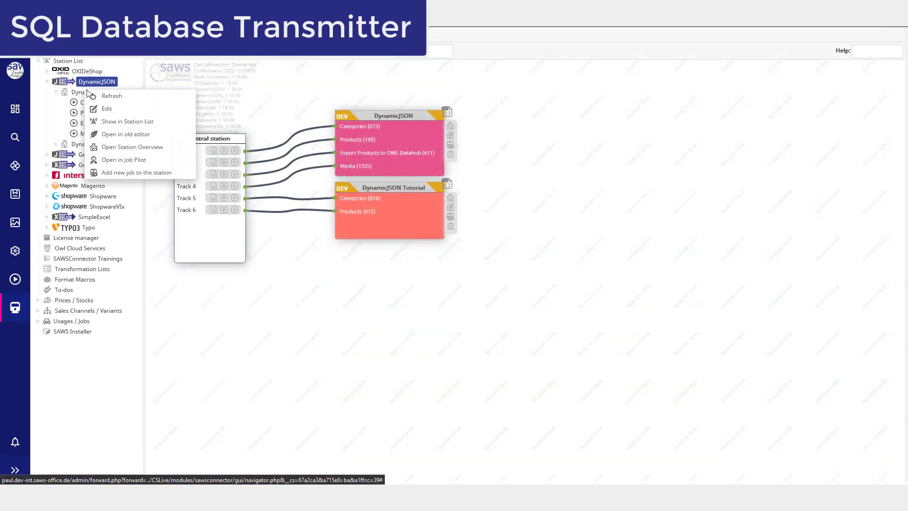
Step: Edit the DynamicJSON station and create an SC::SQL - Database Transmitter named SQL with server localhost:7088
{"action": "left_click", "coordinate": [109, 108]}
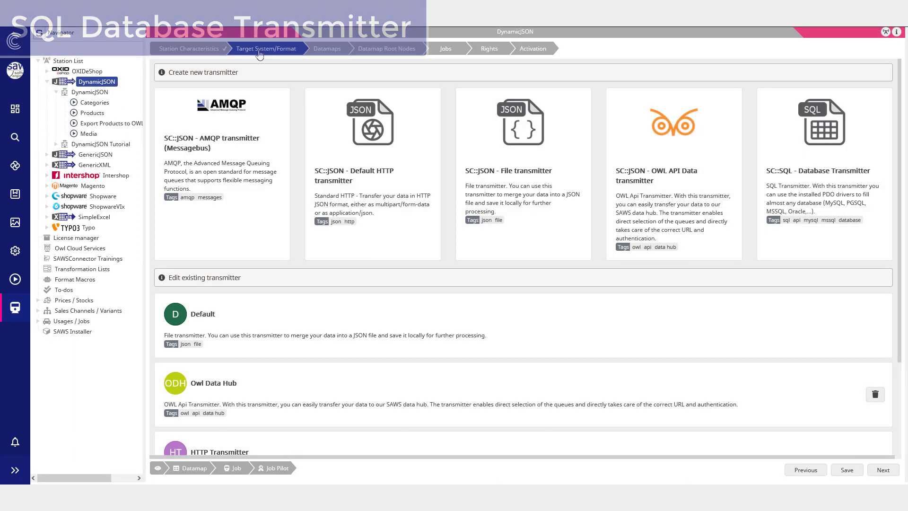
{"action": "left_click", "coordinate": [820, 157]}
{"action": "left_click", "coordinate": [269, 158]}
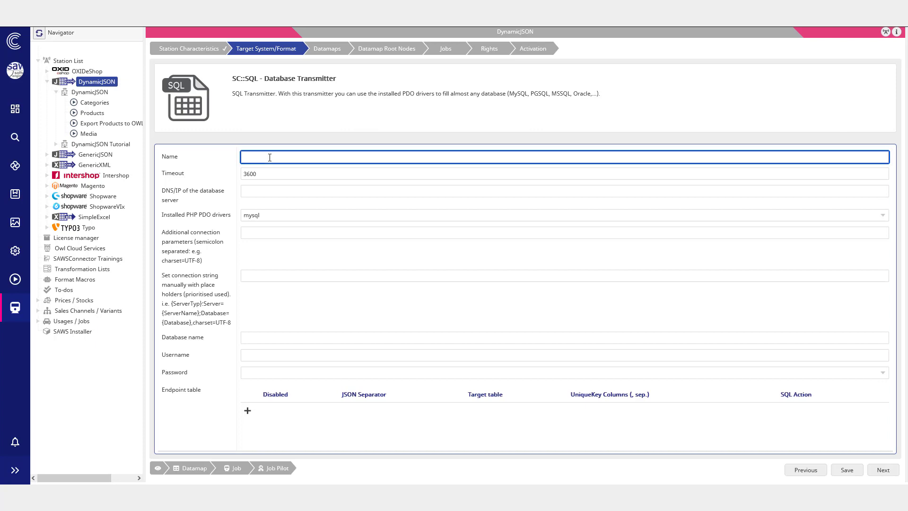
{"action": "left_click", "coordinate": [285, 189]}
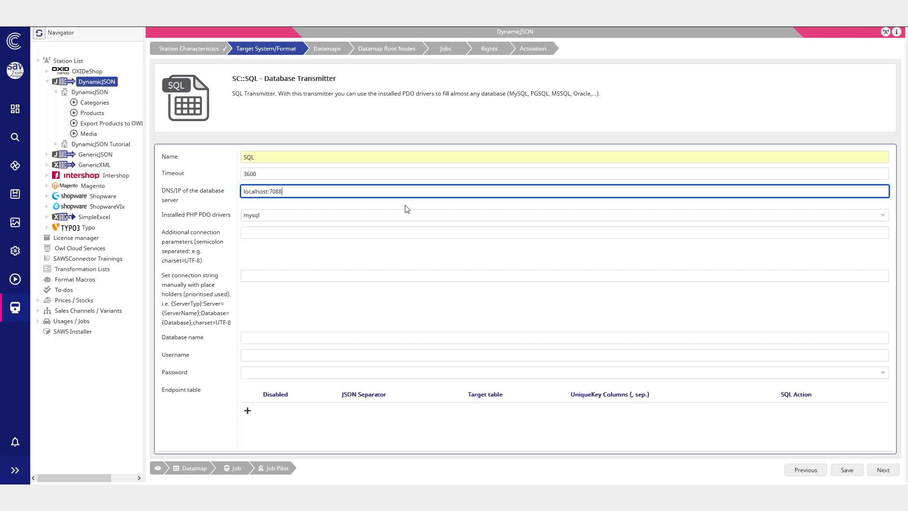
Step: Set the transmitter's database name to db_01 and username to root
{"action": "left_click", "coordinate": [253, 340]}
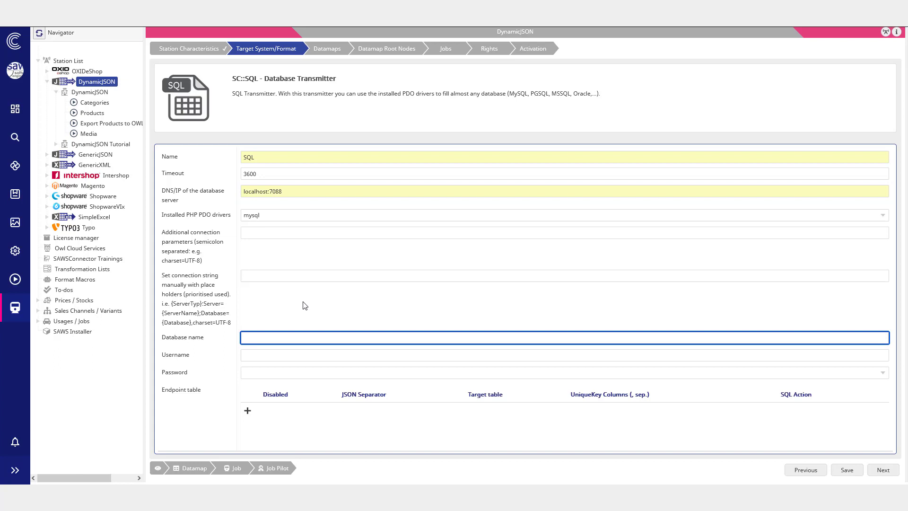
{"action": "left_click", "coordinate": [314, 355]}
{"action": "type", "text": "root"}
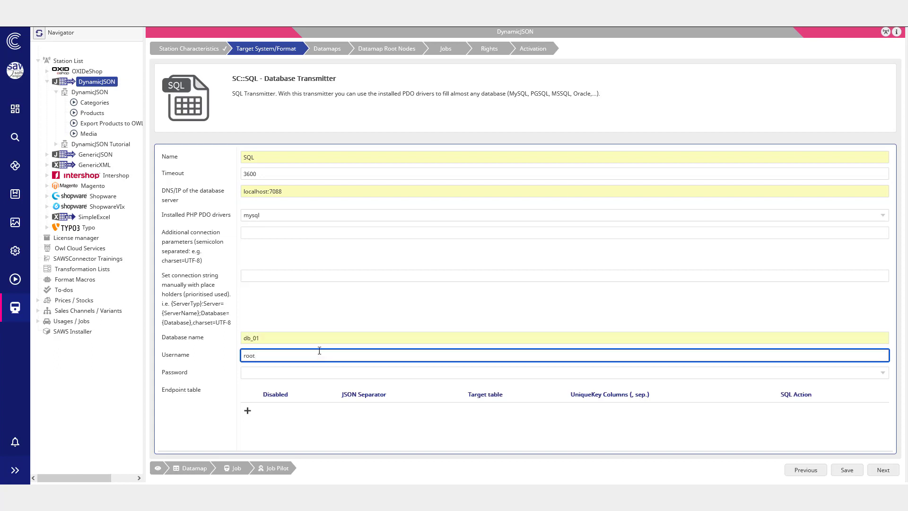
Step: Add an endpoint table row with JSON separator and target table products and unique key product_id
{"action": "left_click", "coordinate": [248, 409]}
{"action": "left_click", "coordinate": [377, 408]}
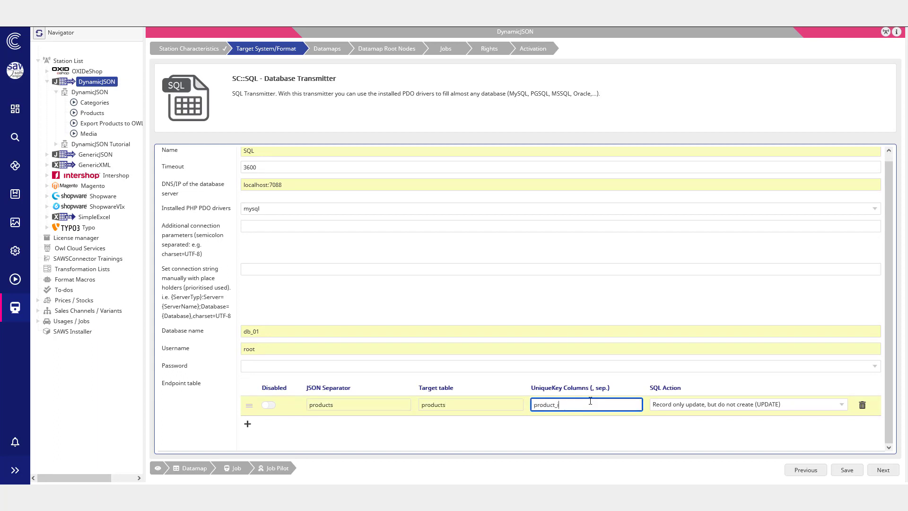
{"action": "left_click", "coordinate": [772, 408]}
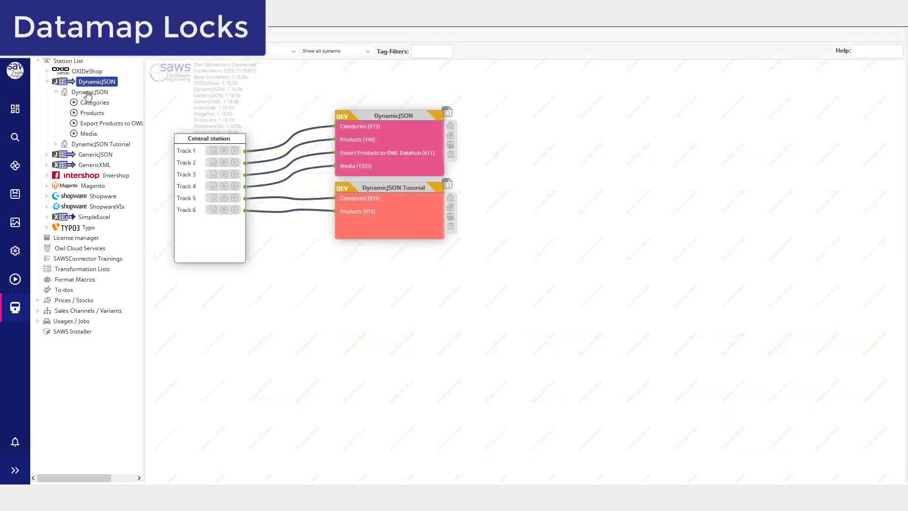
Step: Open the mapping of the DynamicJSON datamap in the DynamicJSON station
{"action": "left_click", "coordinate": [88, 93]}
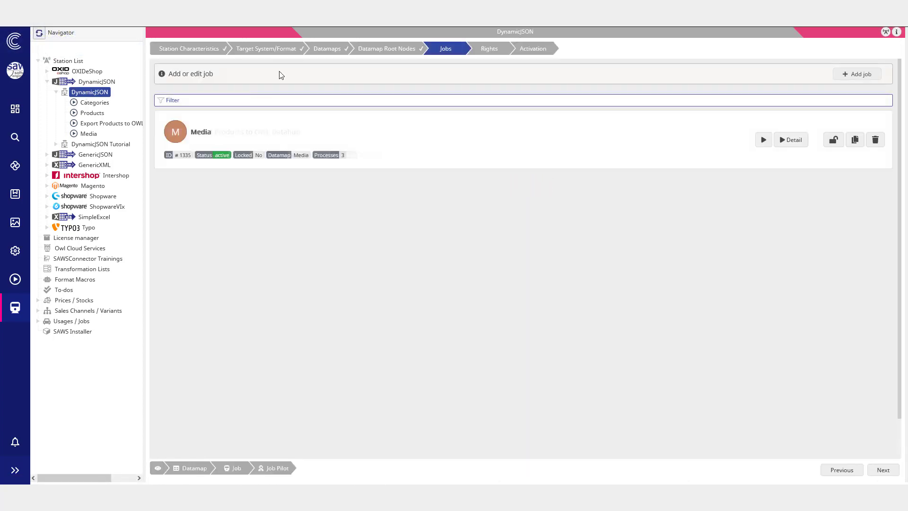
{"action": "left_click", "coordinate": [328, 50]}
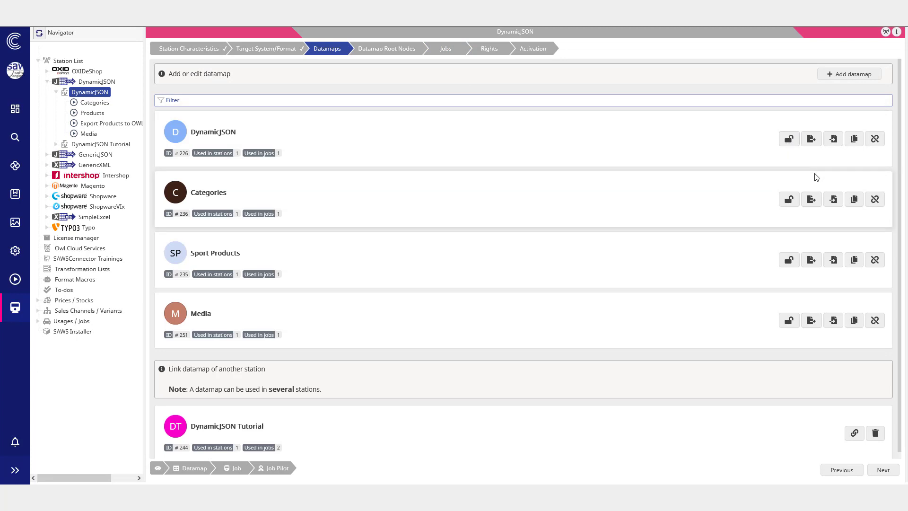
{"action": "left_click", "coordinate": [778, 140]}
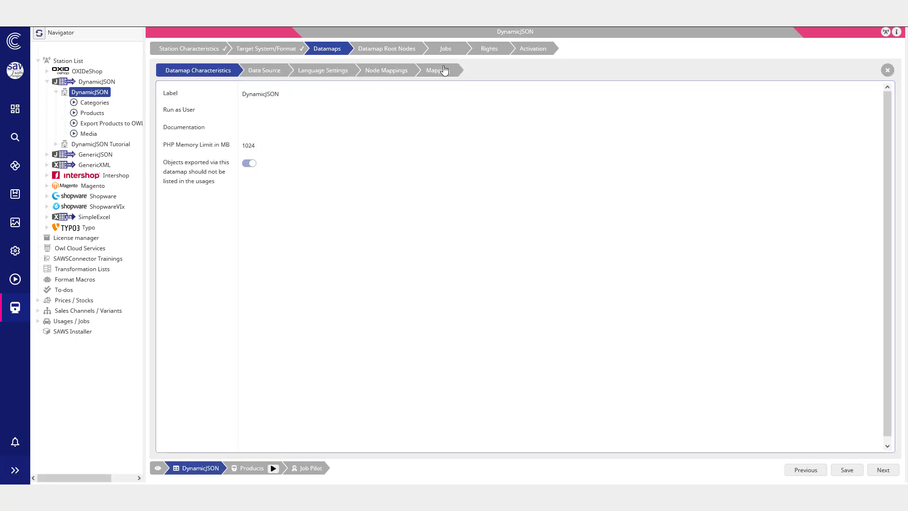
{"action": "left_click", "coordinate": [444, 70]}
Step: Add a $0 callback formatted as CS::Formatted value (CS formatted) to the preg_match replace format
{"action": "scroll", "coordinate": [534, 135], "scroll_direction": "down", "scroll_amount": 3}
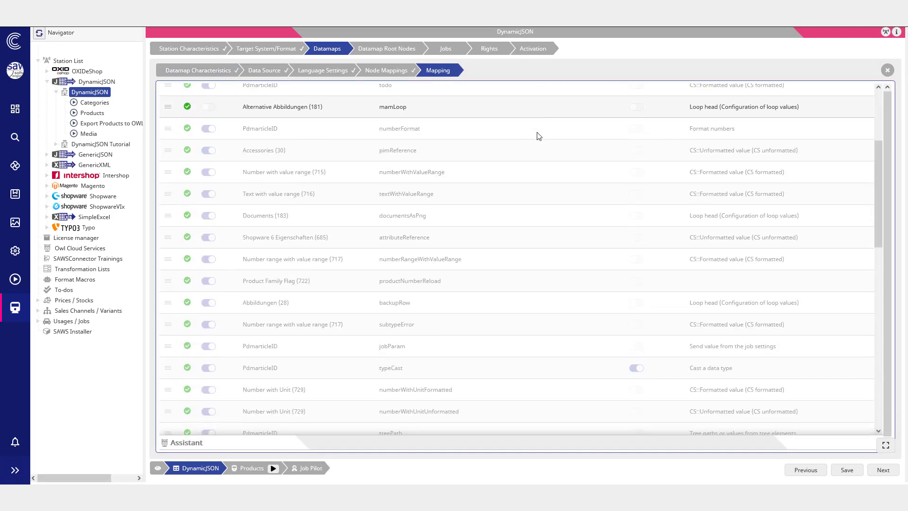
{"action": "scroll", "coordinate": [537, 137], "scroll_direction": "down", "scroll_amount": 4}
{"action": "scroll", "coordinate": [544, 142], "scroll_direction": "up", "scroll_amount": 6}
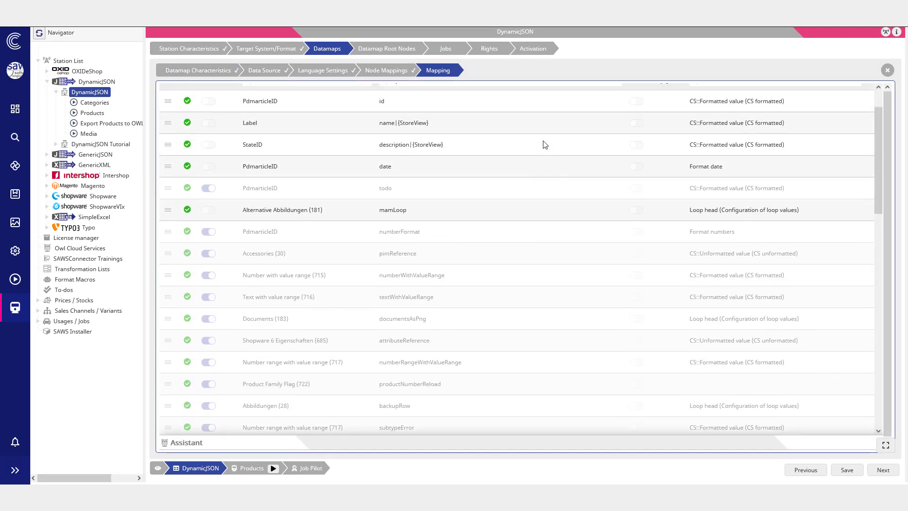
{"action": "scroll", "coordinate": [539, 151], "scroll_direction": "down", "scroll_amount": 5}
{"action": "scroll", "coordinate": [475, 237], "scroll_direction": "down", "scroll_amount": 4}
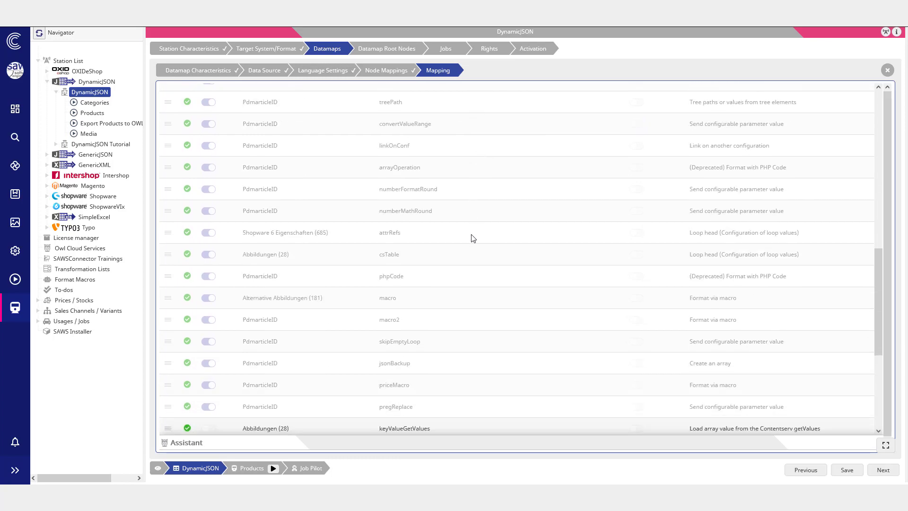
{"action": "scroll", "coordinate": [170, 321], "scroll_direction": "down", "scroll_amount": 2}
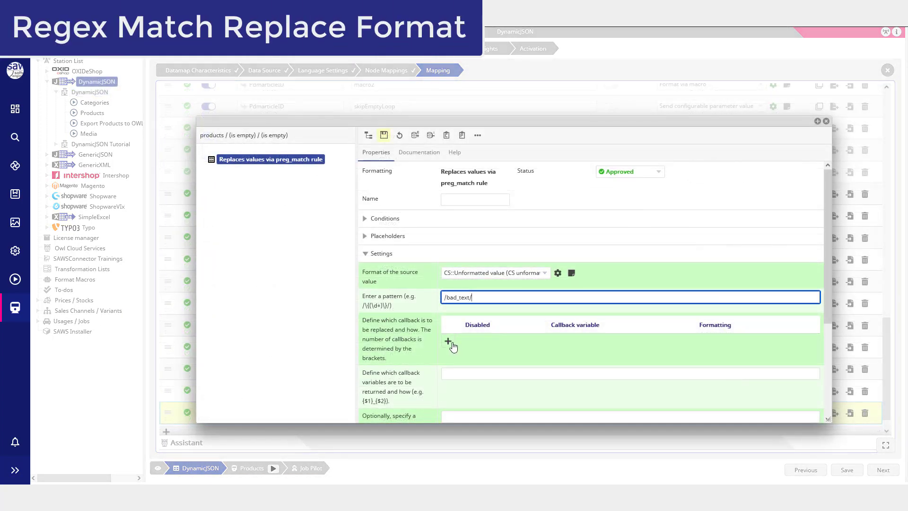
{"action": "left_click", "coordinate": [448, 341]}
{"action": "left_click", "coordinate": [626, 346]}
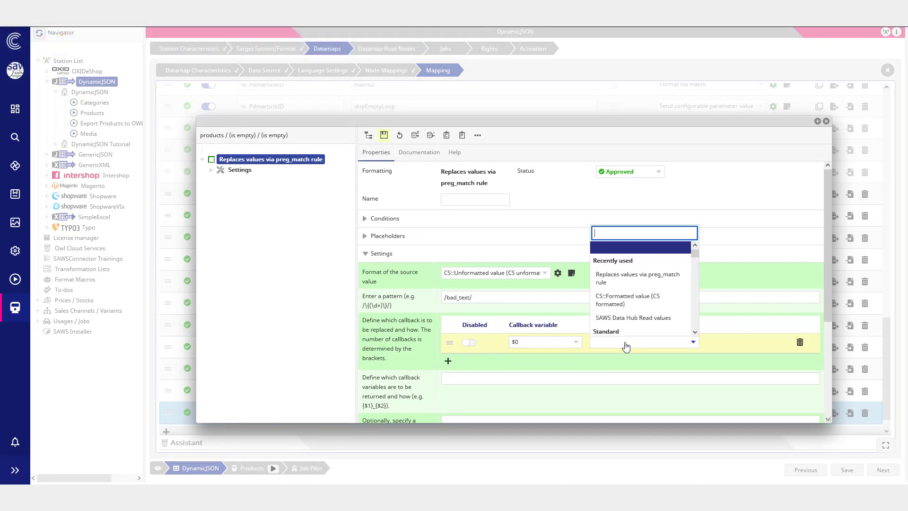
{"action": "scroll", "coordinate": [633, 325], "scroll_direction": "down", "scroll_amount": 5}
{"action": "left_click", "coordinate": [627, 253]}
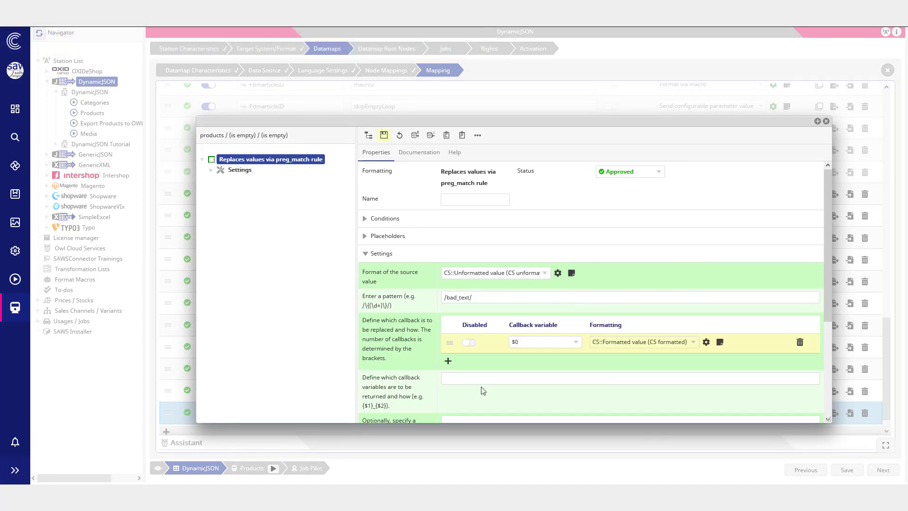
Step: Set the callback return variables to {$0}
{"action": "scroll", "coordinate": [481, 389], "scroll_direction": "down", "scroll_amount": 1}
{"action": "left_click", "coordinate": [449, 331]}
{"action": "scroll", "coordinate": [452, 344], "scroll_direction": "down", "scroll_amount": 1}
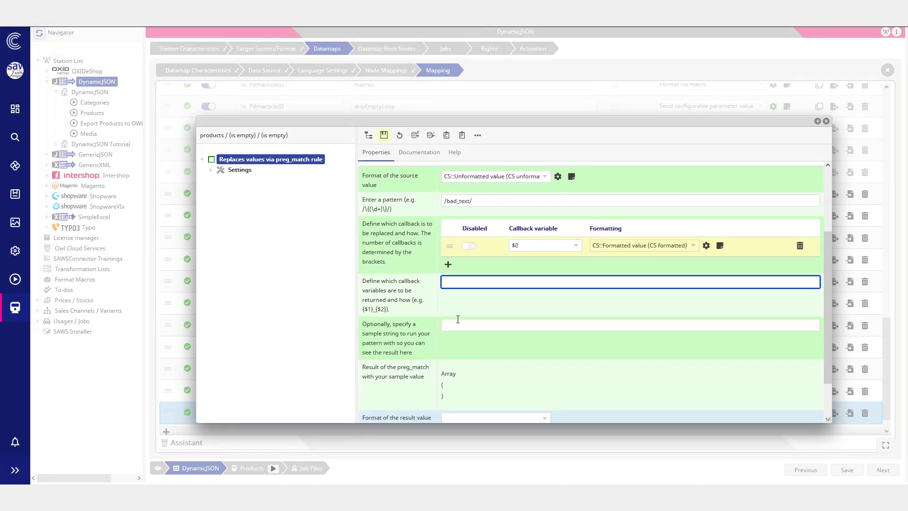
Step: Enter the sample string This is bad_text and save the preg_match format
{"action": "left_click", "coordinate": [496, 326]}
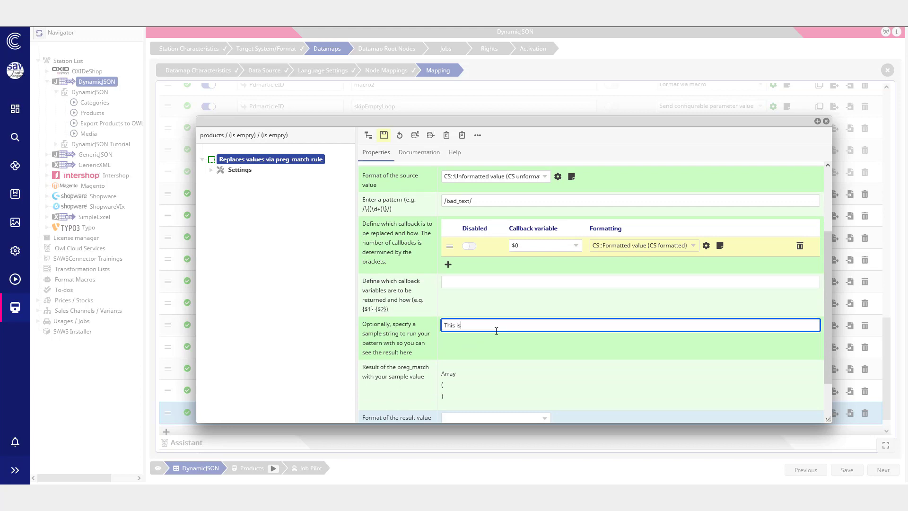
{"action": "left_click", "coordinate": [383, 135]}
{"action": "scroll", "coordinate": [473, 348], "scroll_direction": "down", "scroll_amount": 2}
{"action": "scroll", "coordinate": [501, 351], "scroll_direction": "up", "scroll_amount": 3}
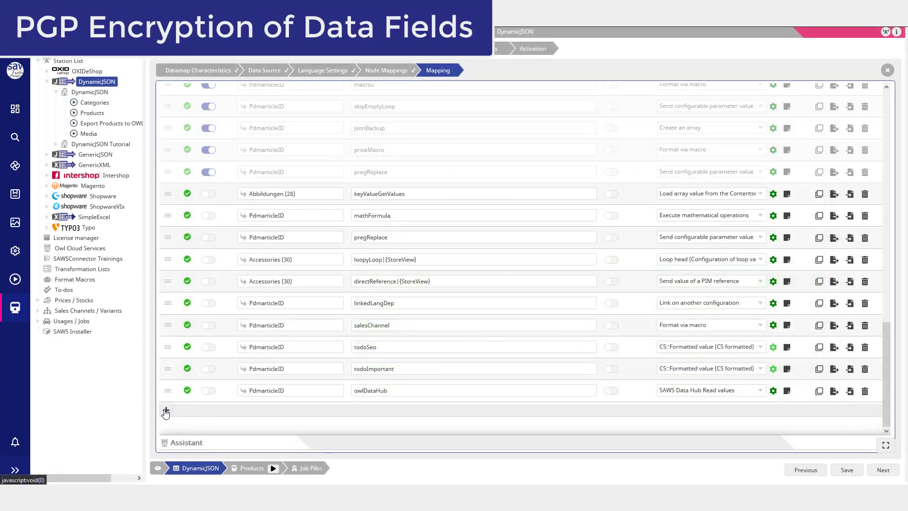
Step: Add a new mapping row named encryptPGP and give it the Encrypt / Hash value format
{"action": "left_click", "coordinate": [166, 412]}
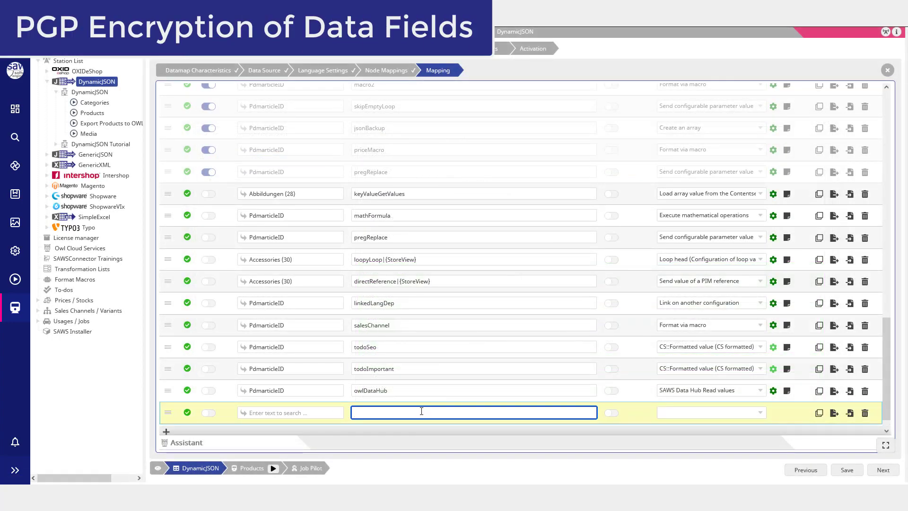
{"action": "type", "text": "encryptPGP"}
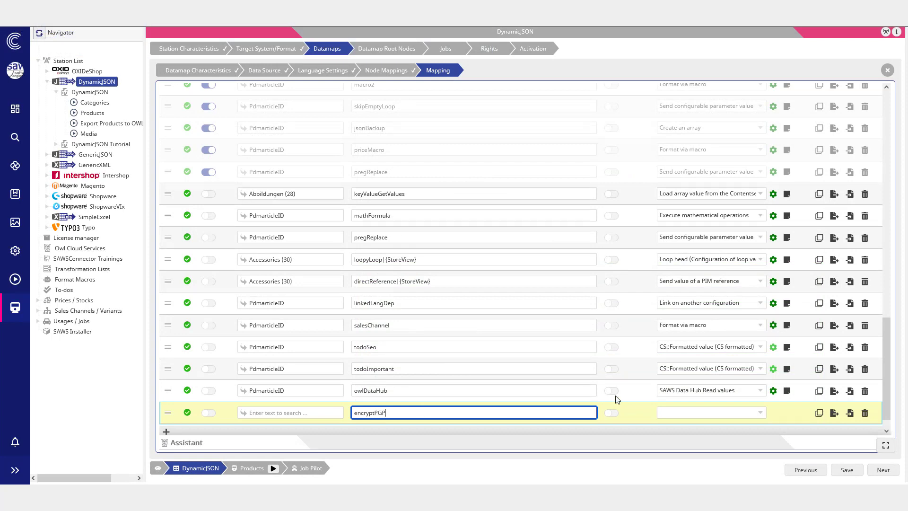
{"action": "left_click", "coordinate": [730, 413]}
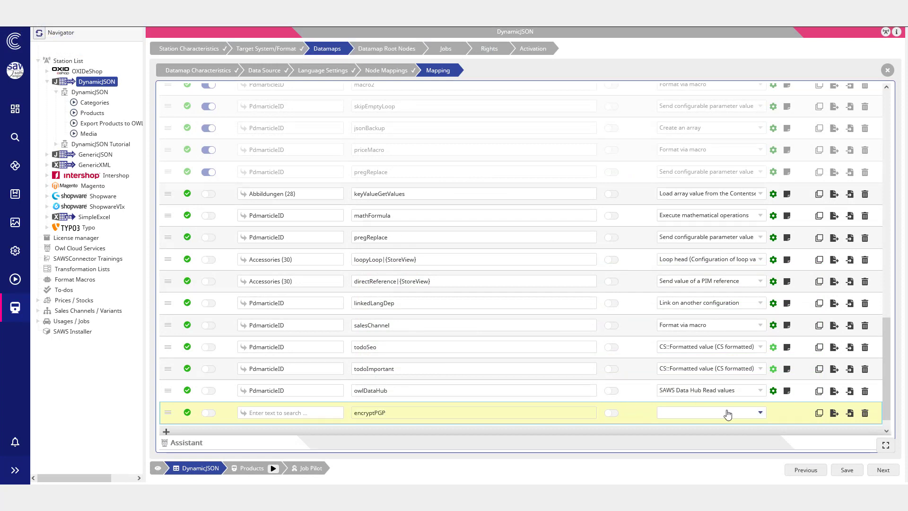
{"action": "type", "text": "encr"}
{"action": "key", "text": "Return"}
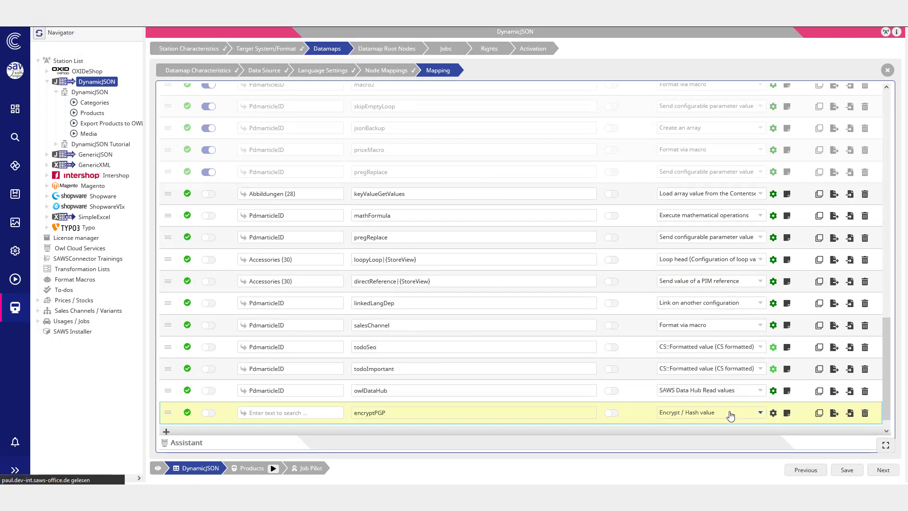
Step: Open the row's formatting settings and set the type of encryption to pgp-symetric
{"action": "left_click", "coordinate": [773, 412]}
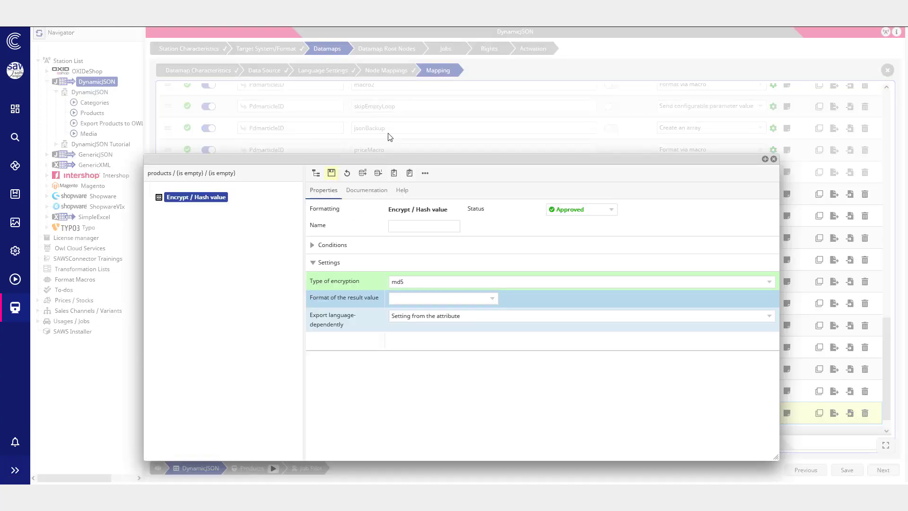
{"action": "left_click_drag", "start_coordinate": [392, 160], "coordinate": [395, 133]}
{"action": "left_click", "coordinate": [410, 253]}
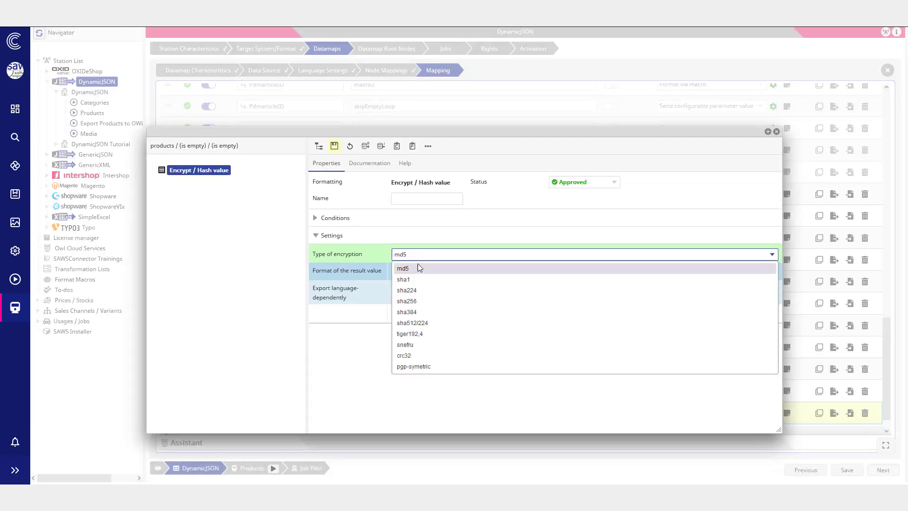
{"action": "left_click", "coordinate": [425, 366]}
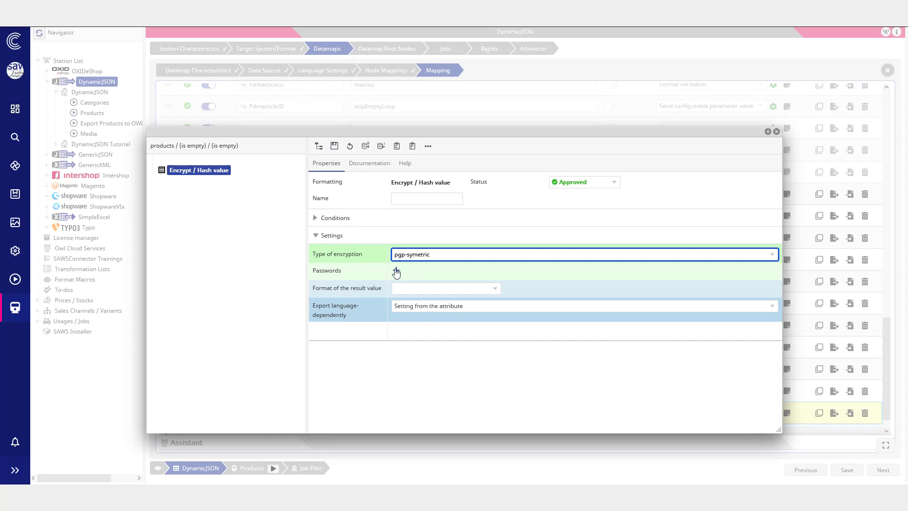
Step: Add the stored credential named password as the encryption password and save the format
{"action": "left_click", "coordinate": [396, 271]}
{"action": "double_click", "coordinate": [339, 161]}
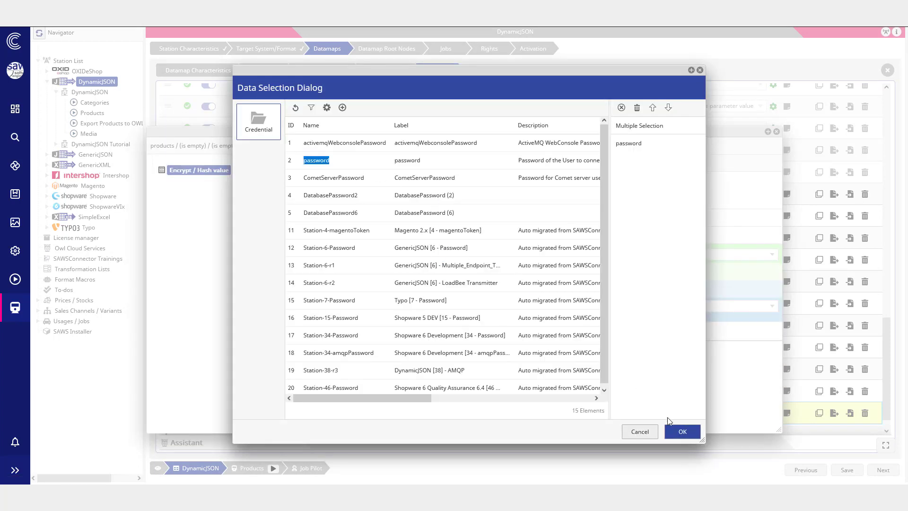
{"action": "left_click", "coordinate": [679, 430]}
{"action": "left_click", "coordinate": [335, 148]}
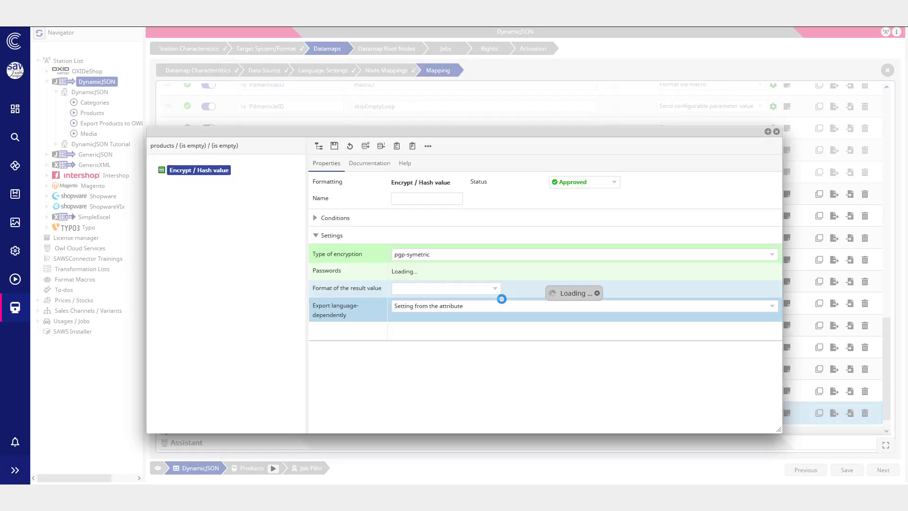